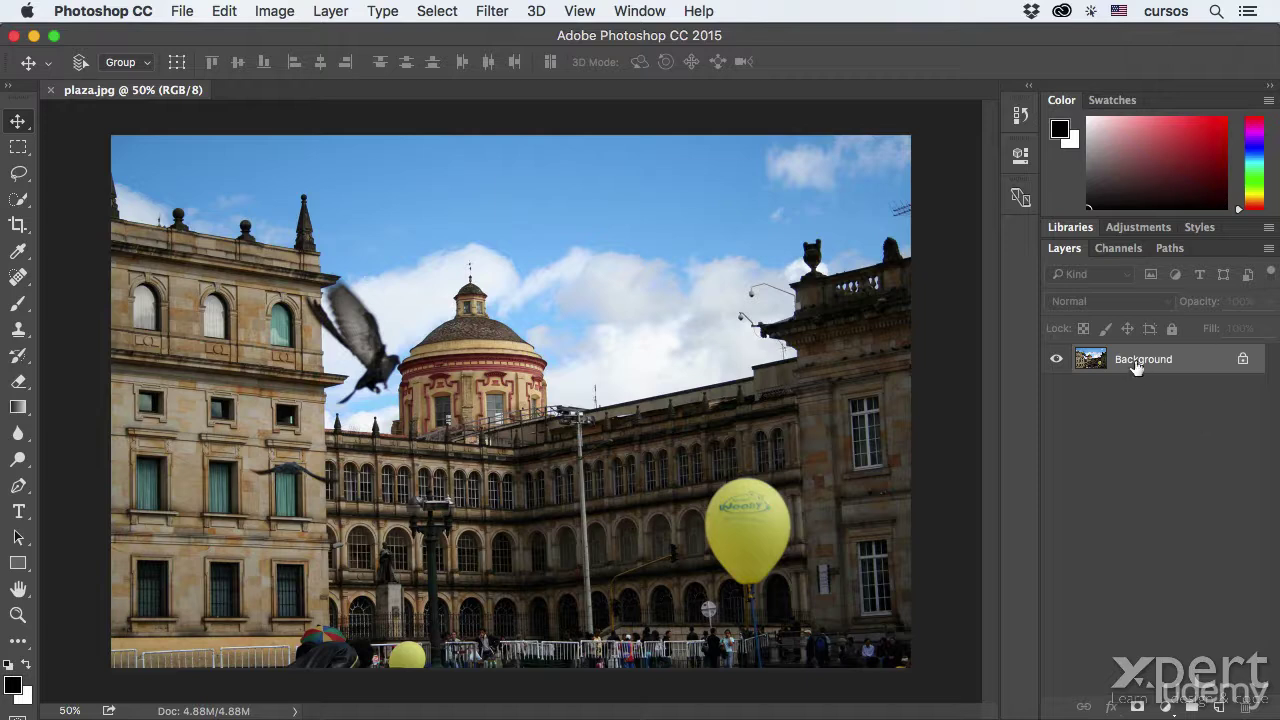
Step: Duplicate the Background layer, select the original Background, and undo the duplication
{"action": "left_click_drag", "start_coordinate": [1133, 360], "coordinate": [1222, 702]}
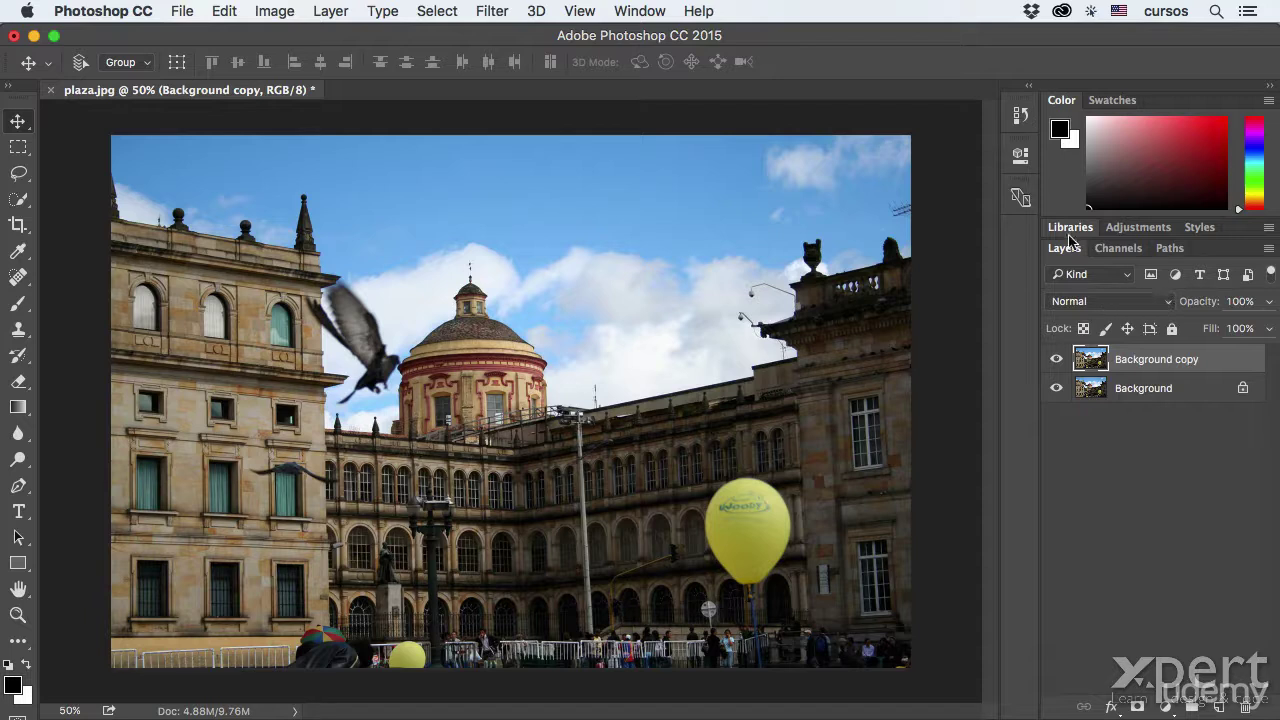
{"action": "left_click", "coordinate": [1148, 391]}
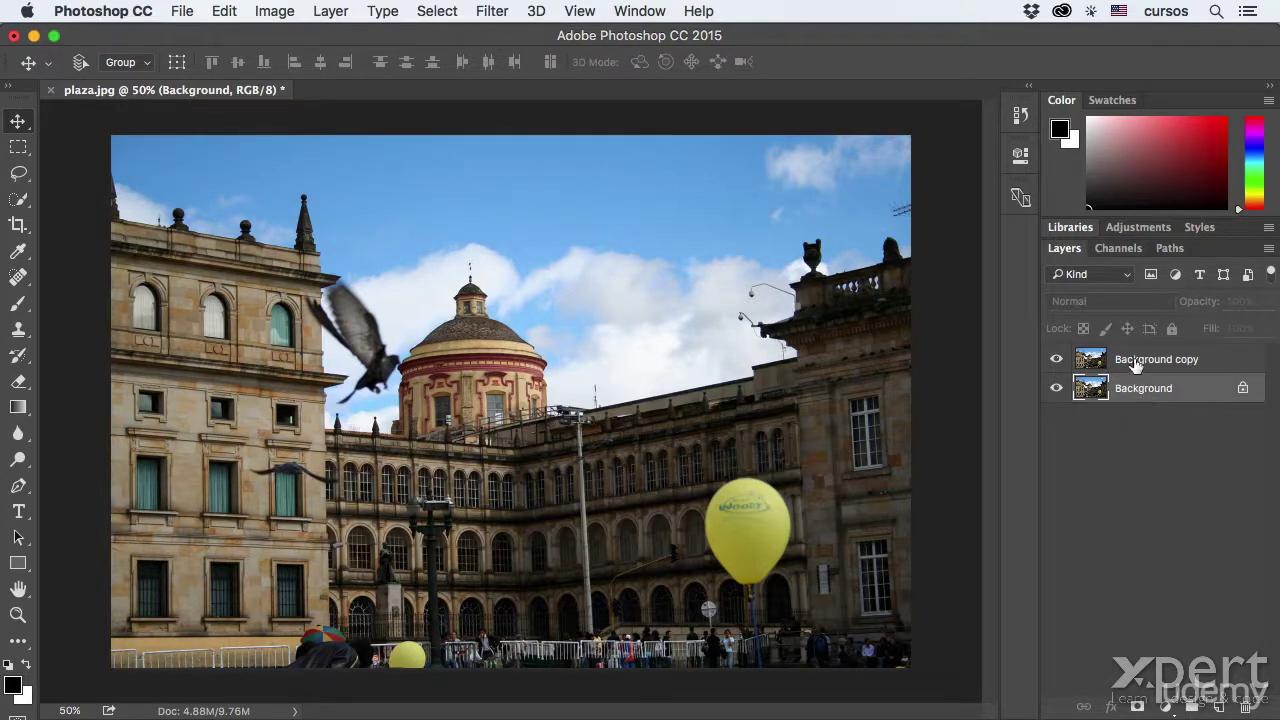
{"action": "key", "text": "super+z"}
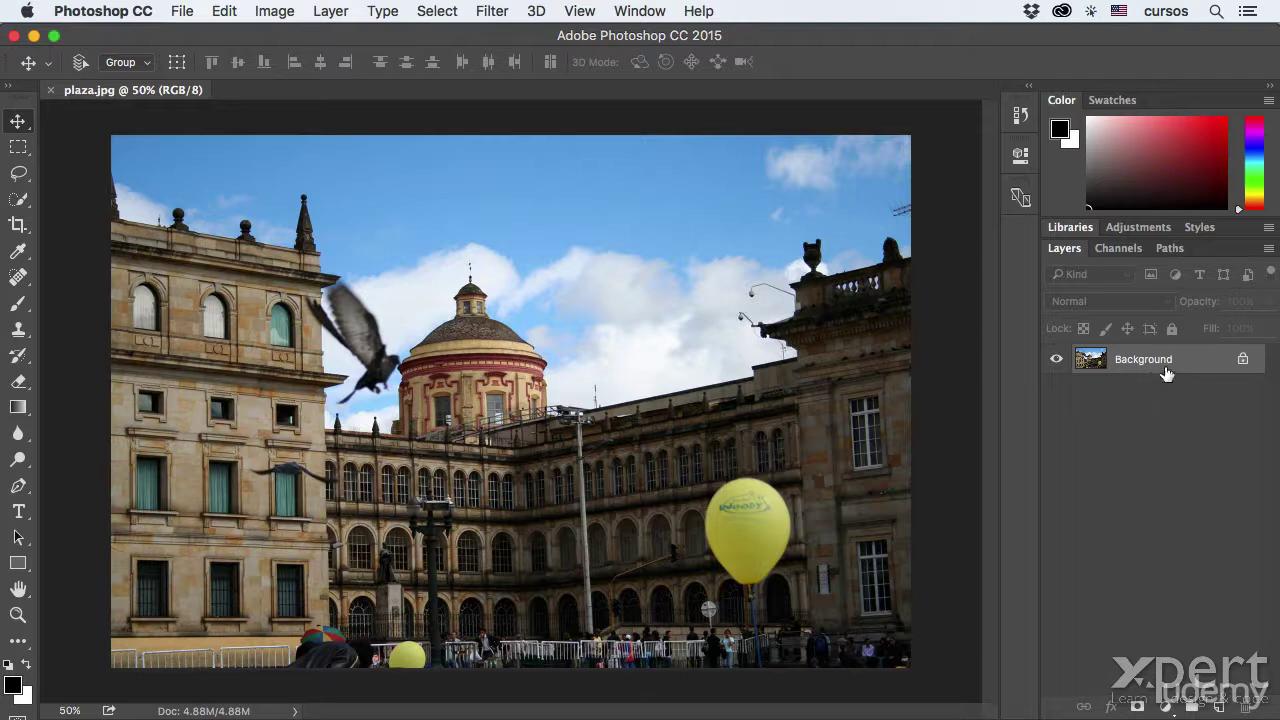
Step: Use Duplicate Layer to copy Background as "Background copy" within plaza.jpg, and undo the duplication
{"action": "left_click", "coordinate": [1269, 249]}
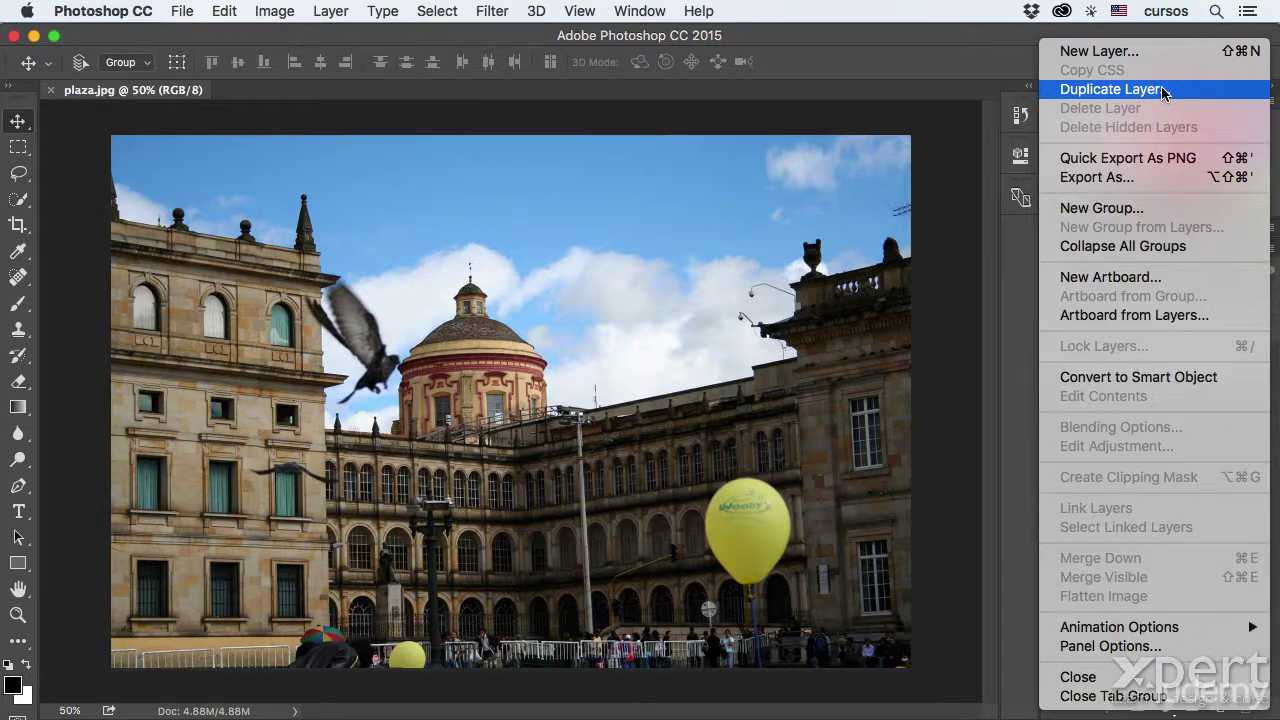
{"action": "left_click", "coordinate": [1110, 89]}
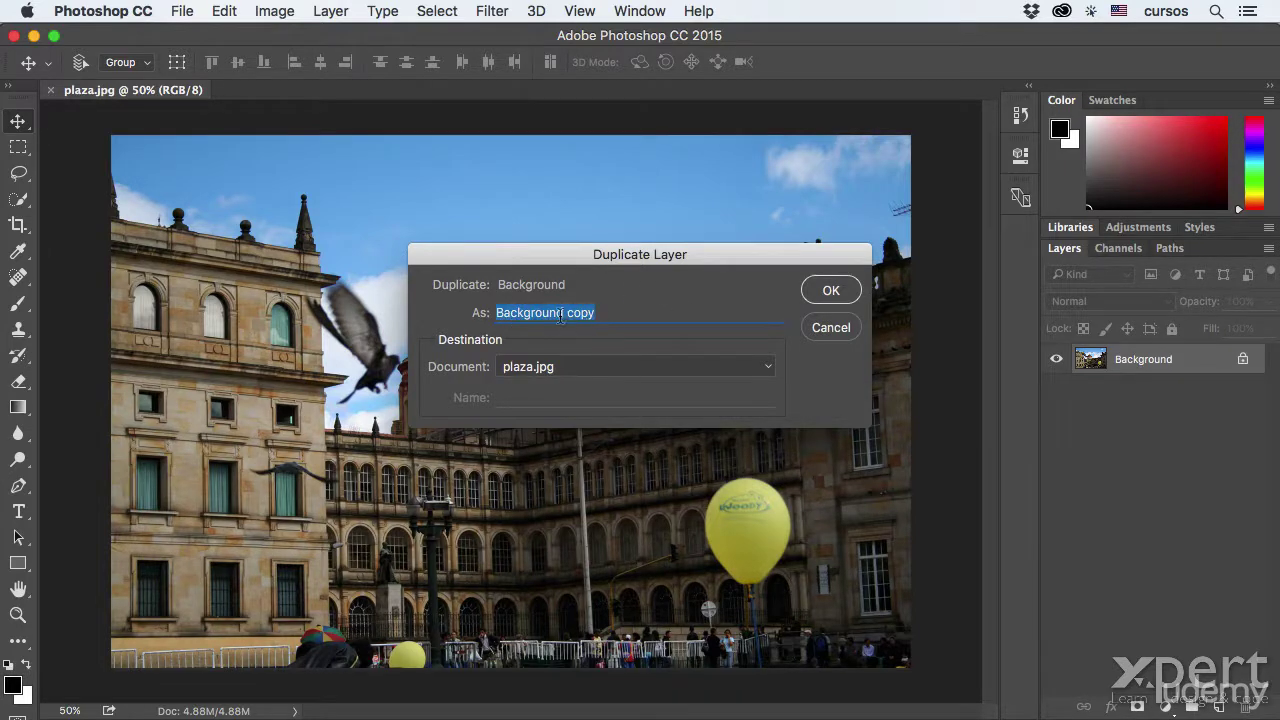
{"action": "left_click", "coordinate": [851, 295]}
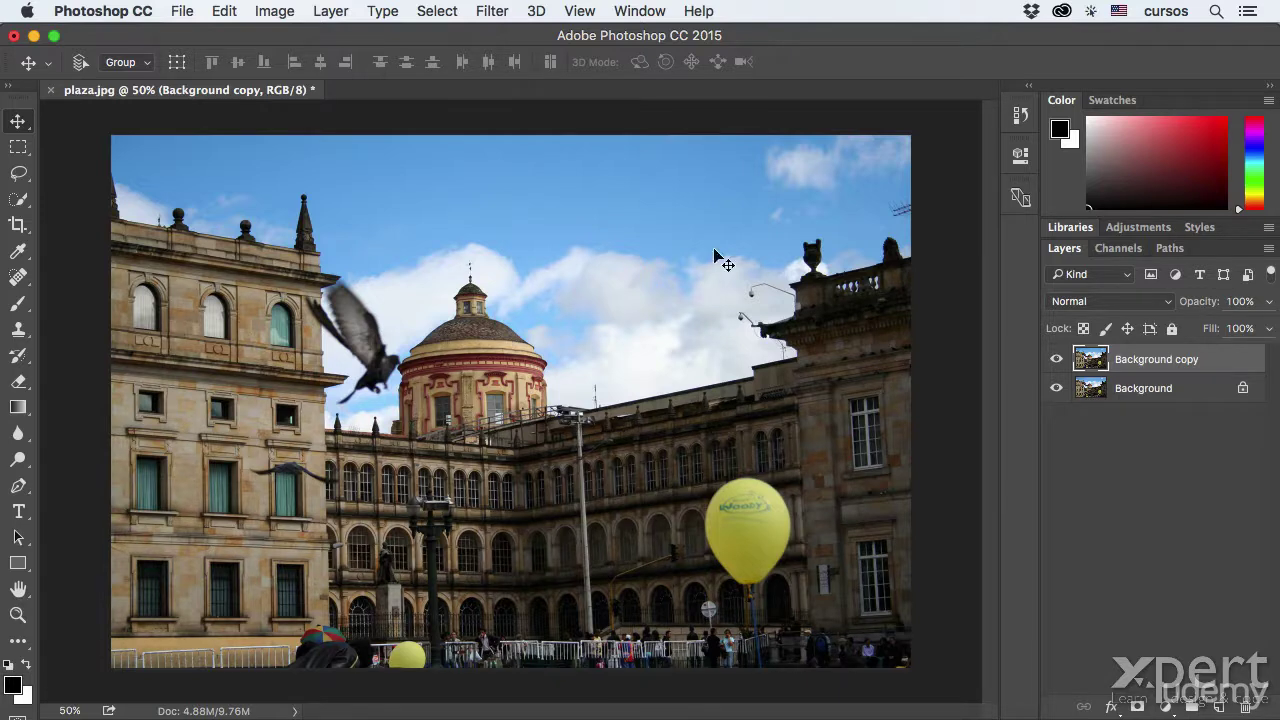
{"action": "key", "text": "super+z"}
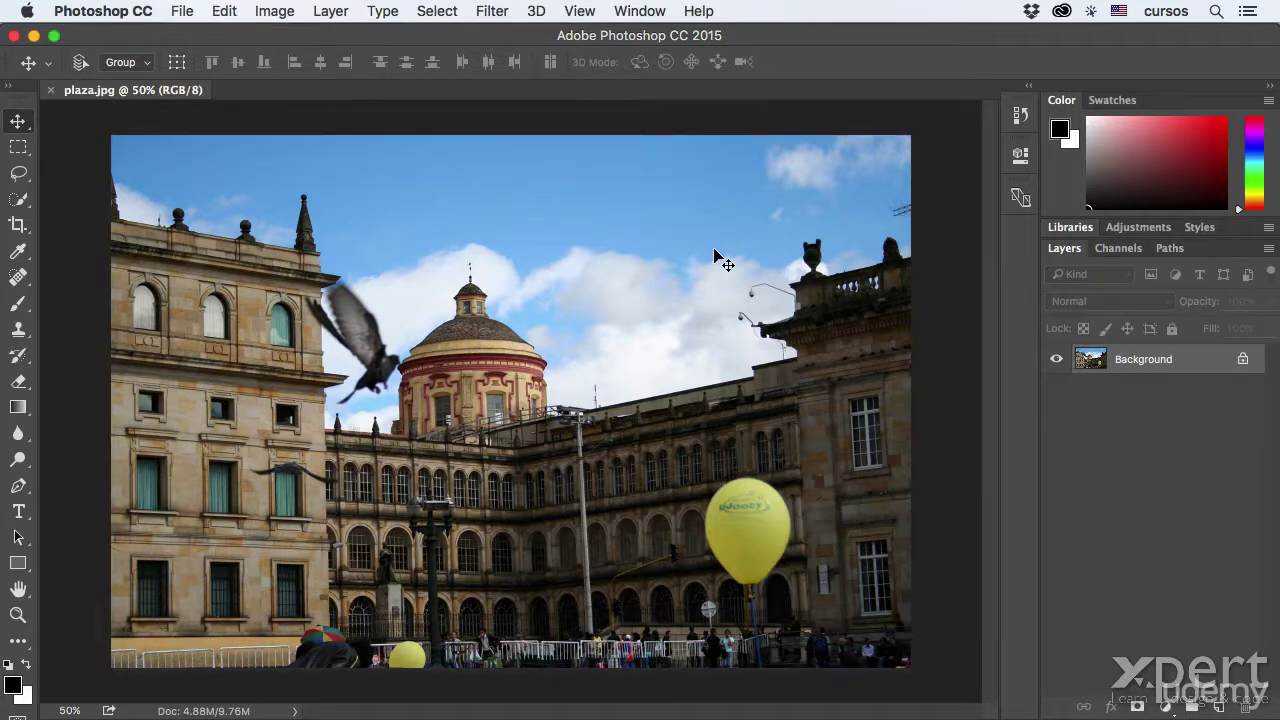
Step: Repeat the Duplicate Layer command on Background, keeping the default name and the plaza.jpg destination, and undo it
{"action": "left_click", "coordinate": [330, 10]}
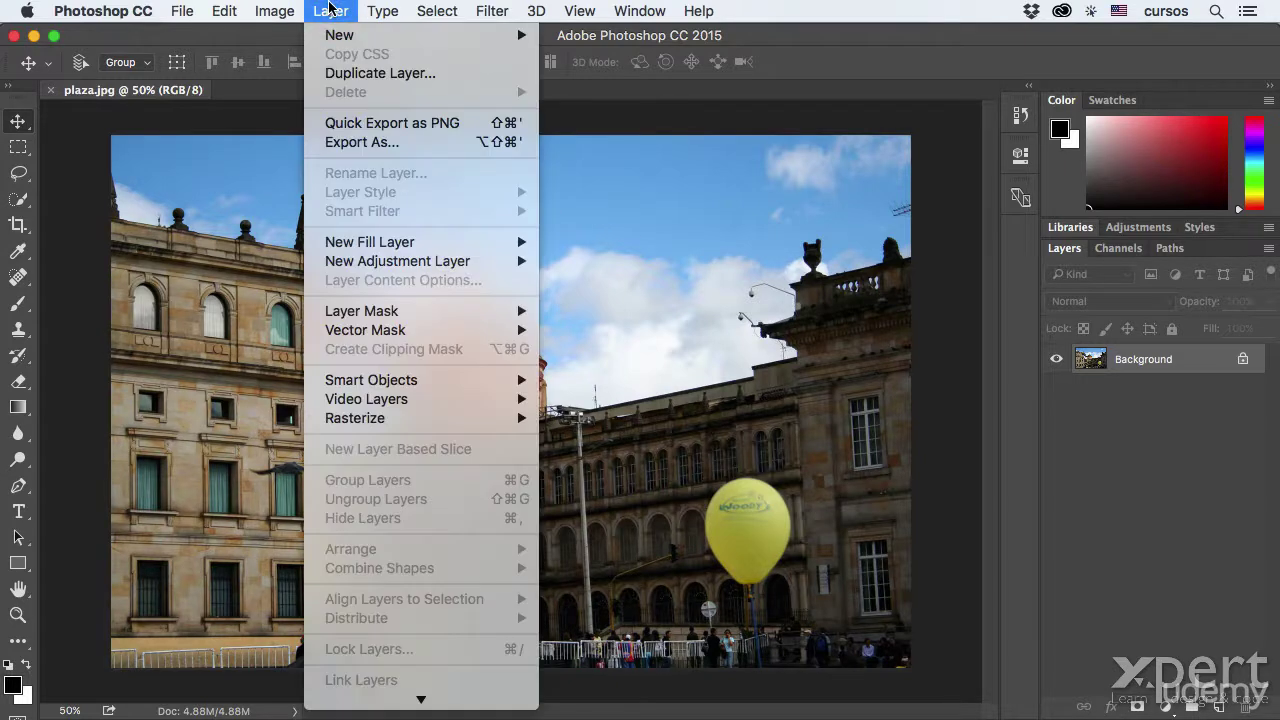
{"action": "left_click", "coordinate": [389, 73]}
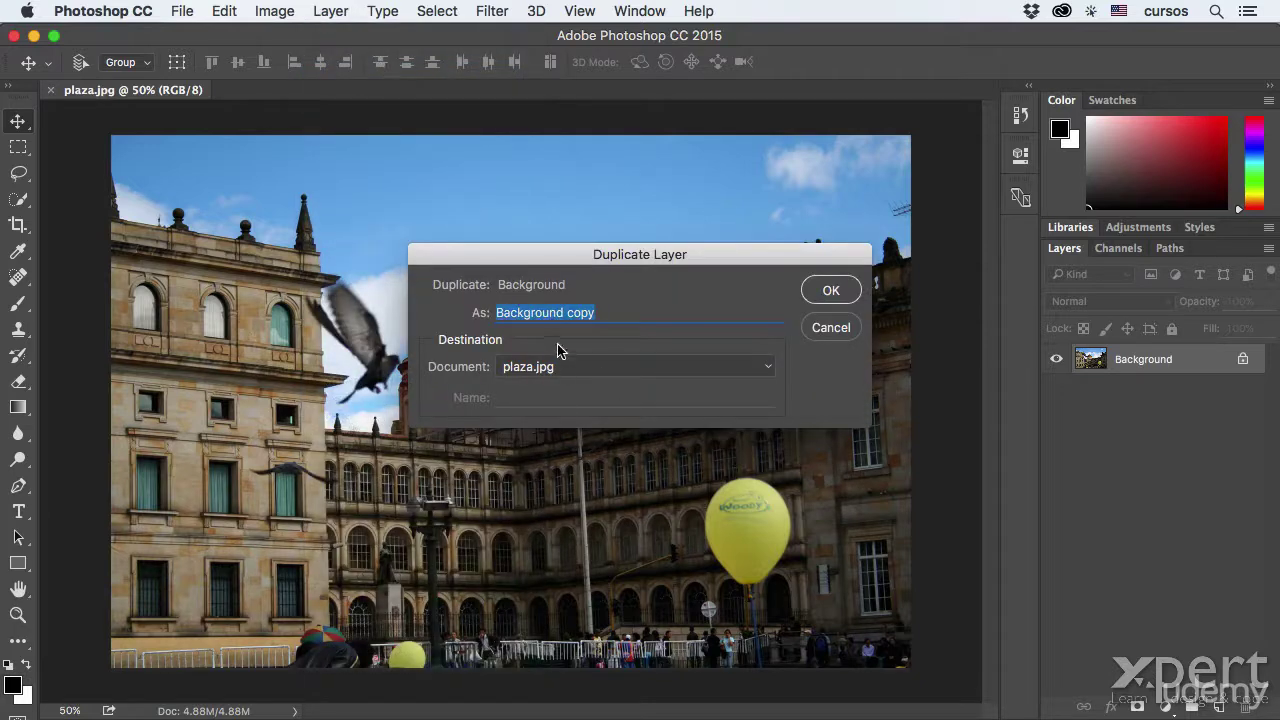
{"action": "left_click", "coordinate": [830, 289]}
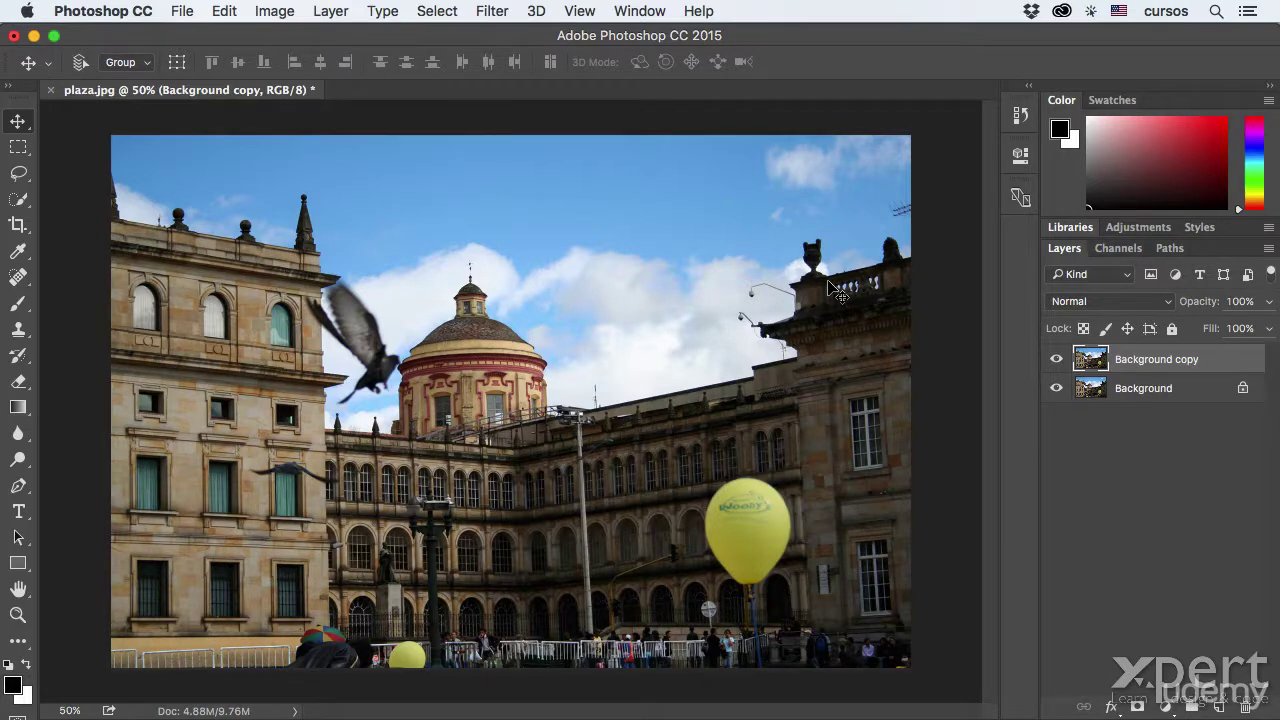
{"action": "key", "text": "super"}
{"action": "key", "text": "super+z"}
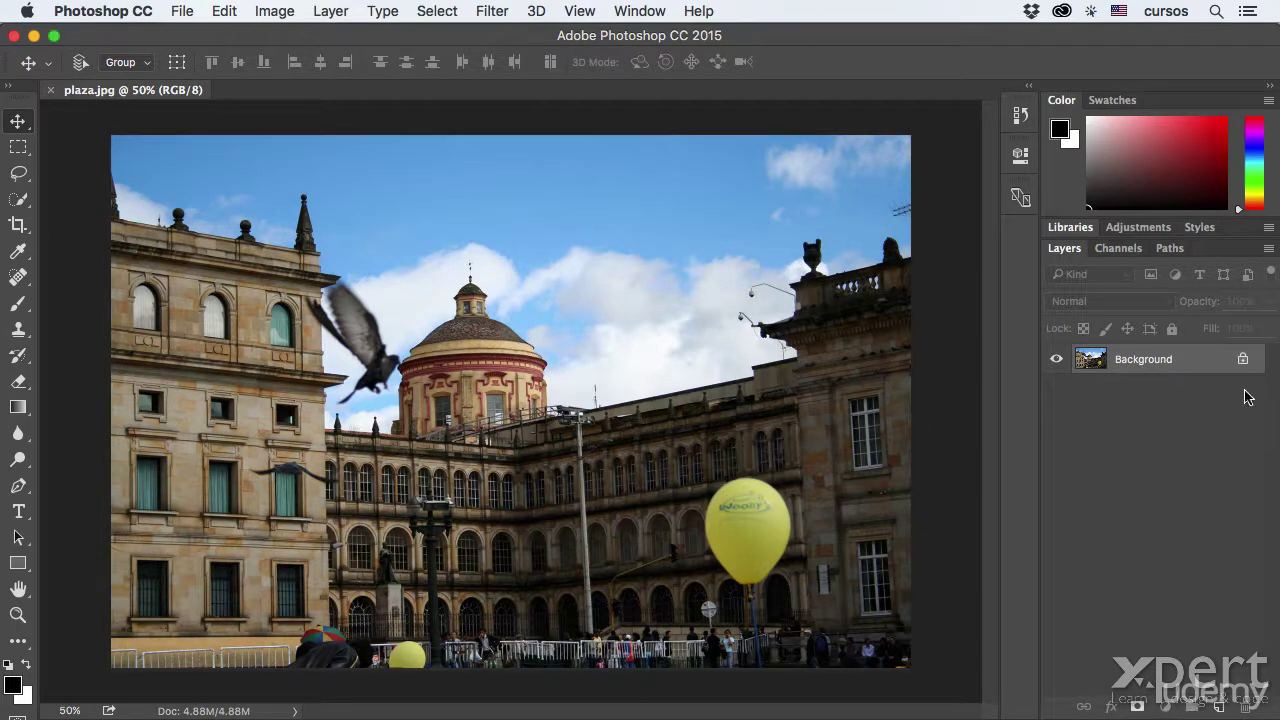
Step: Create another "Background copy" layer from Background with its Duplicate Layer option, and undo it
{"action": "right_click", "coordinate": [1179, 364]}
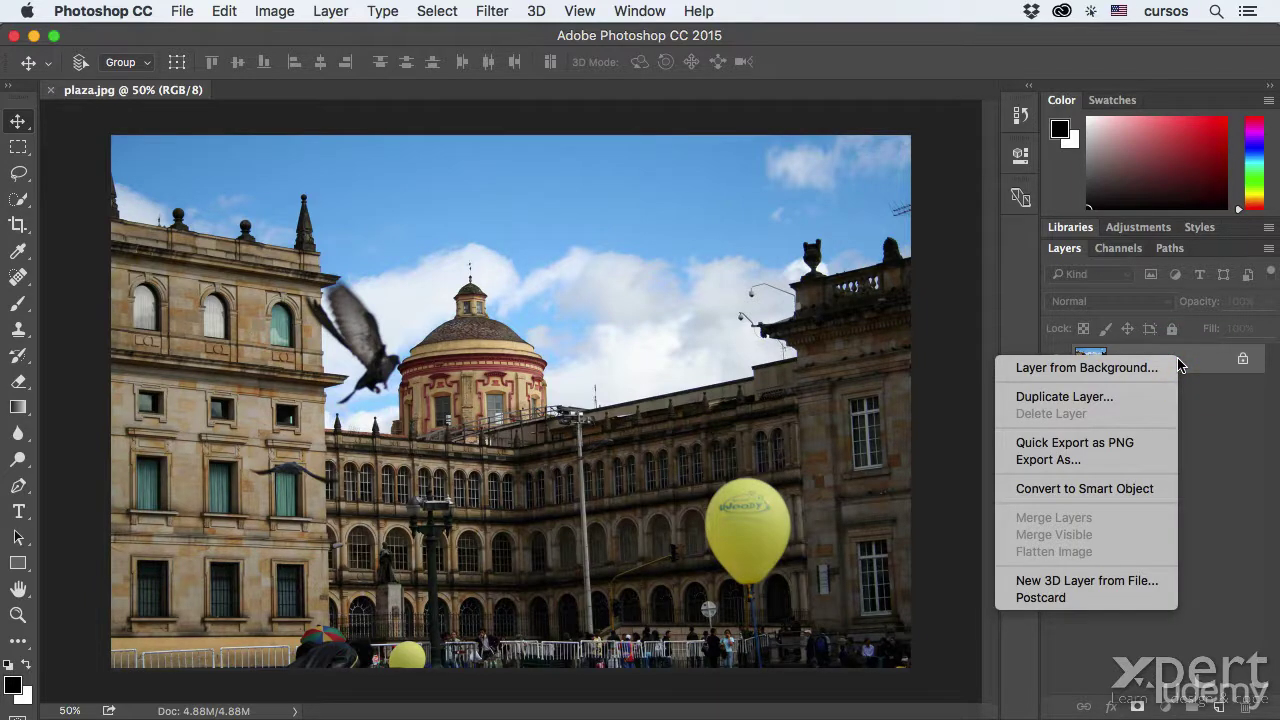
{"action": "left_click", "coordinate": [1129, 397]}
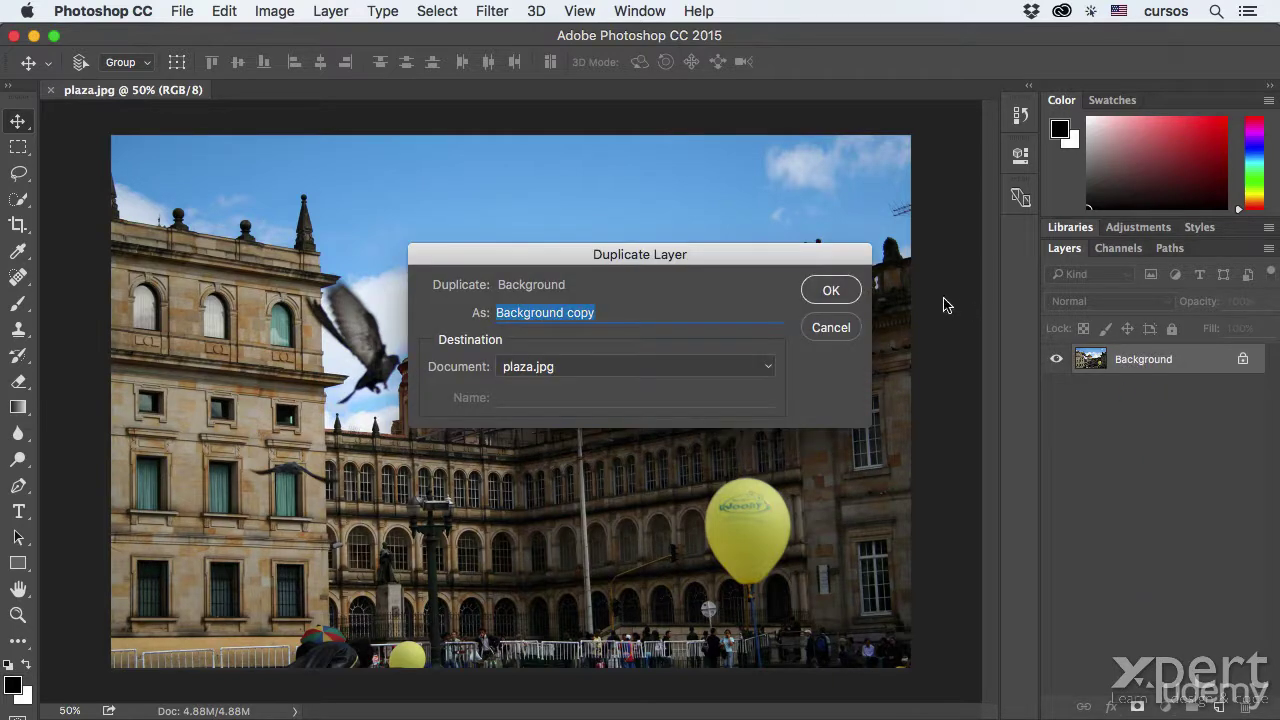
{"action": "left_click", "coordinate": [818, 293]}
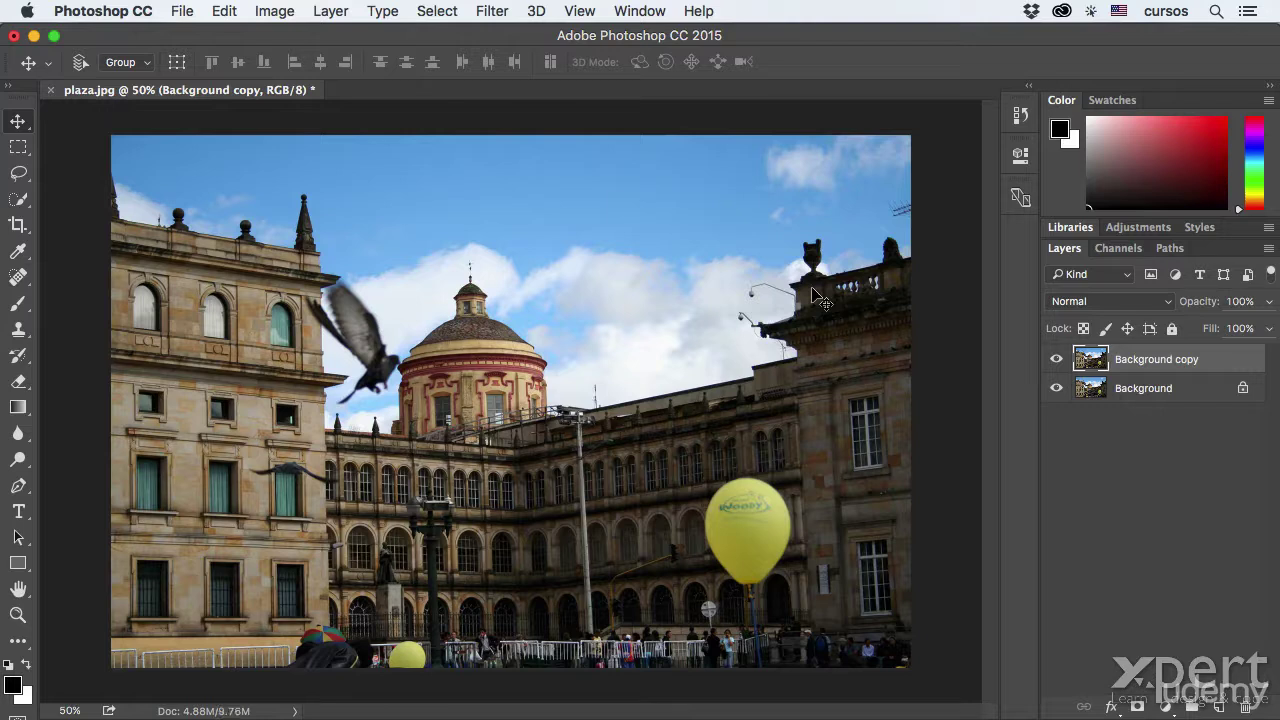
{"action": "key", "text": "super+z"}
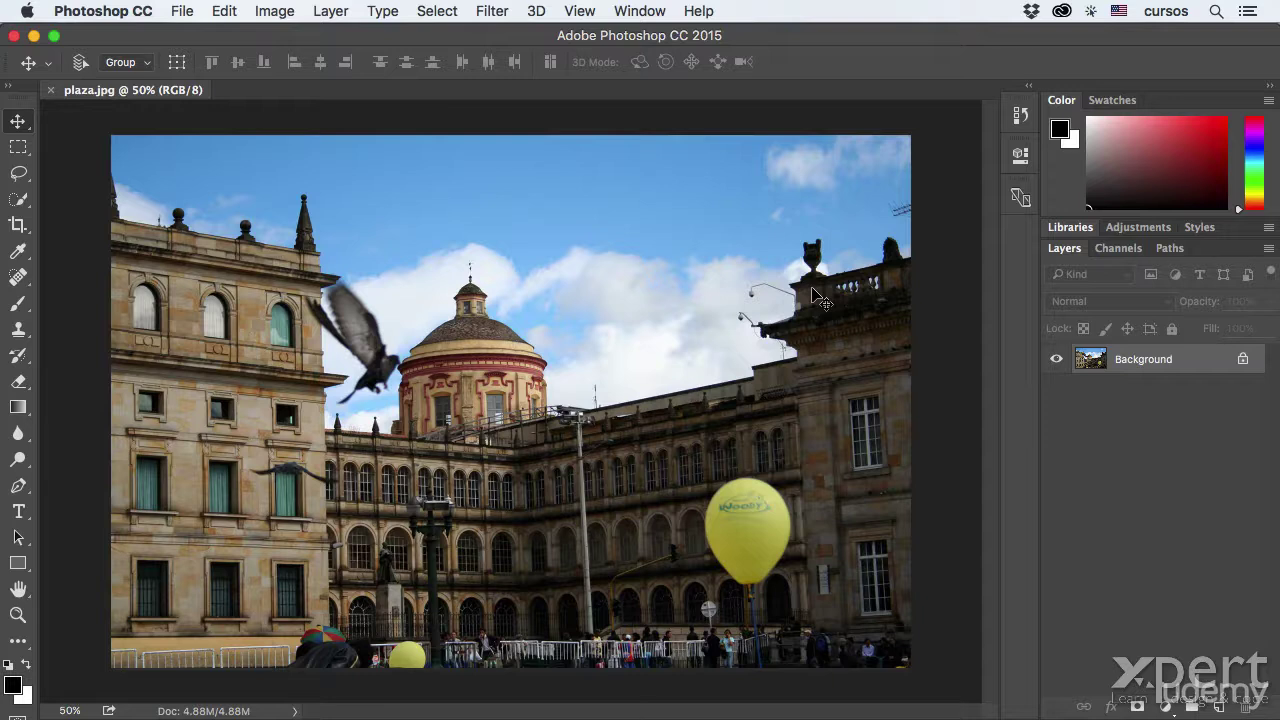
Step: Copy the entire Background layer directly to a new layer with Layer Via Copy, and undo the copy
{"action": "key", "text": "super"}
{"action": "key", "text": "super+j"}
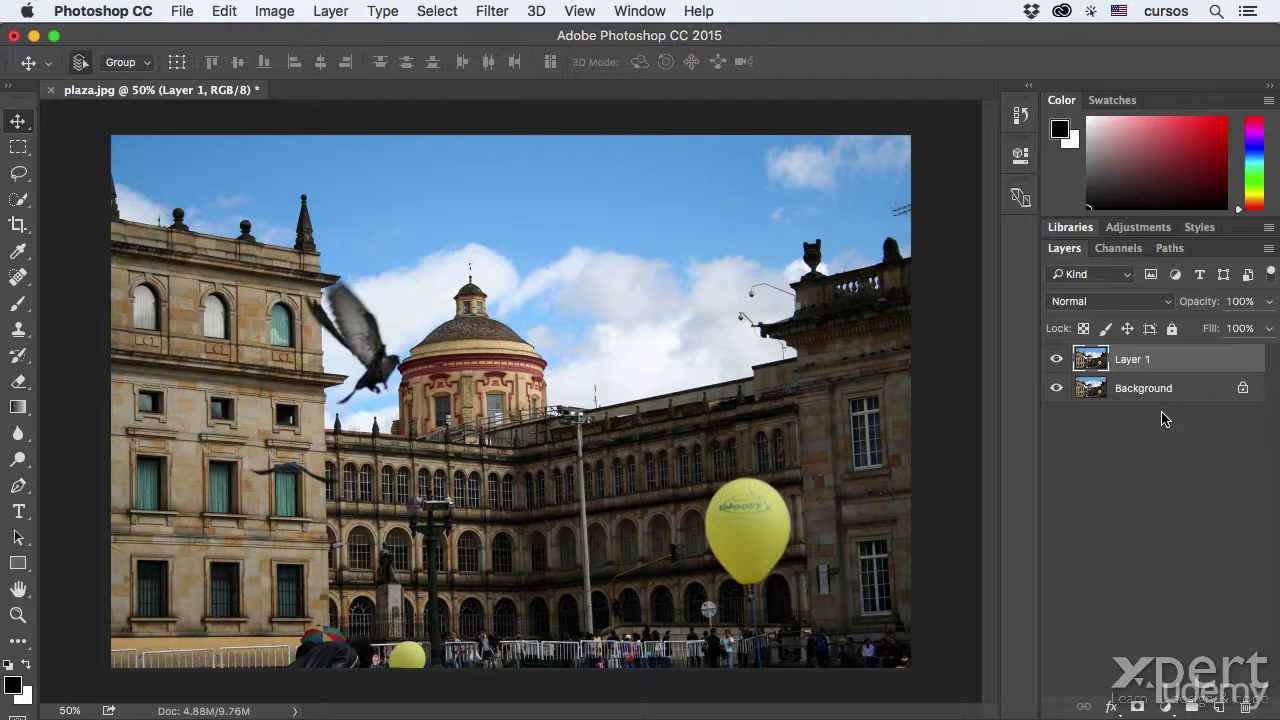
{"action": "key", "text": "super+z"}
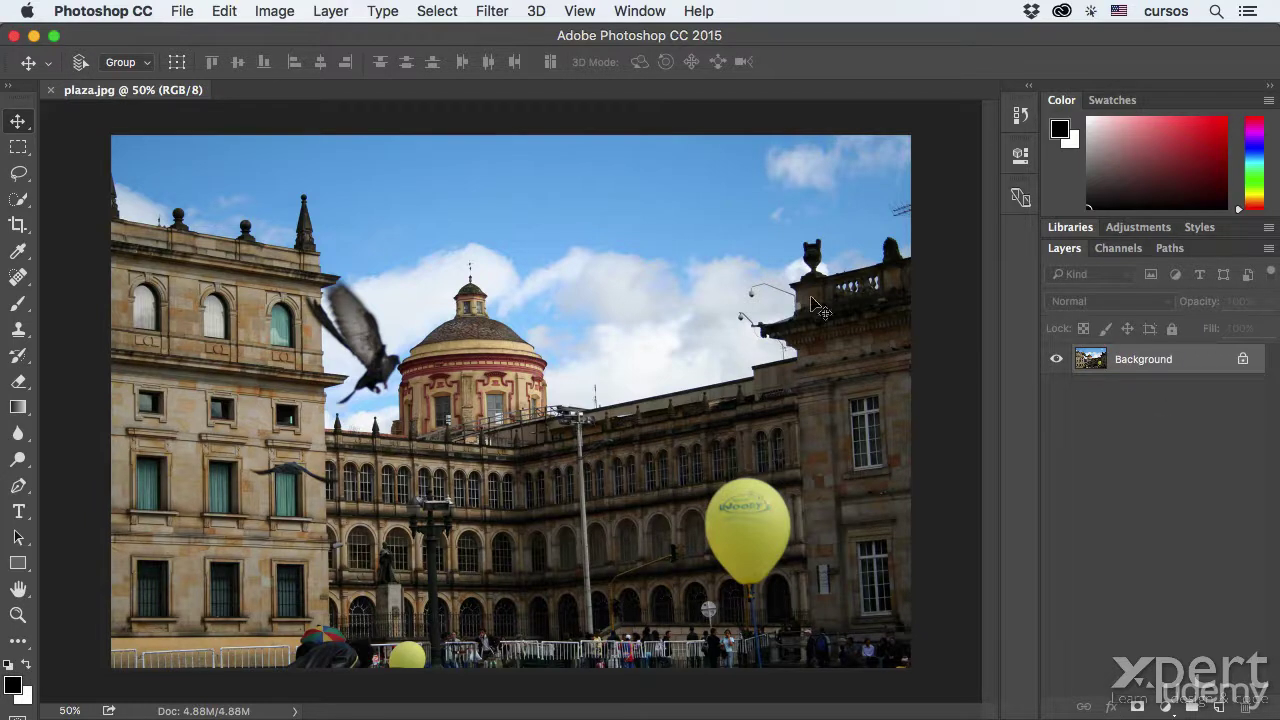
Step: Apply the Layer Via Copy command once more to the full Background layer, and undo the new layer
{"action": "left_click", "coordinate": [328, 13]}
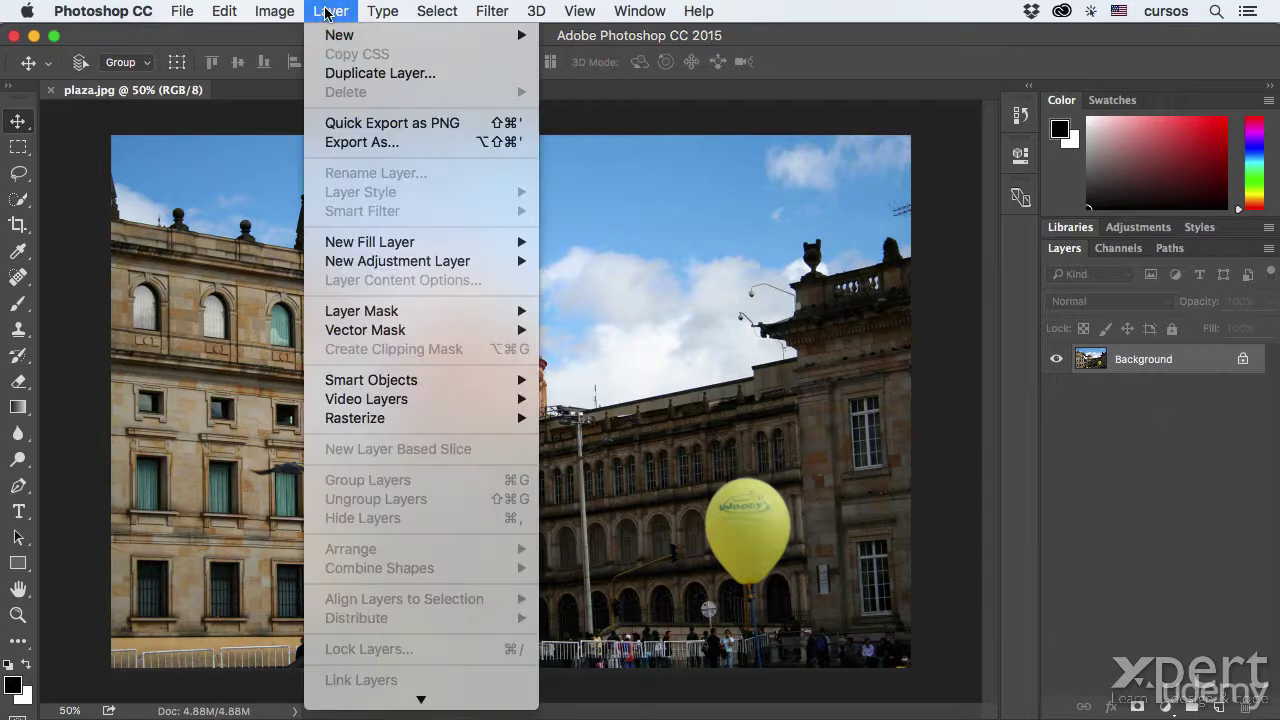
{"action": "mouse_move", "coordinate": [332, 40]}
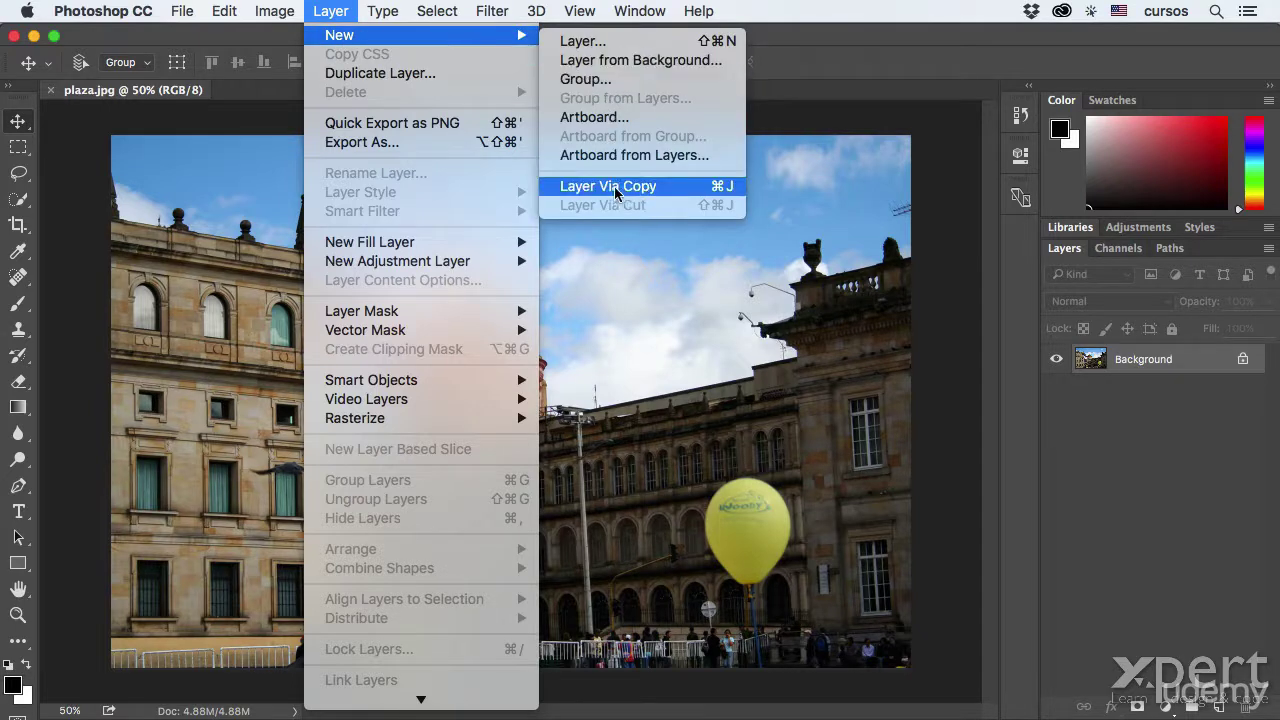
{"action": "left_click", "coordinate": [698, 188]}
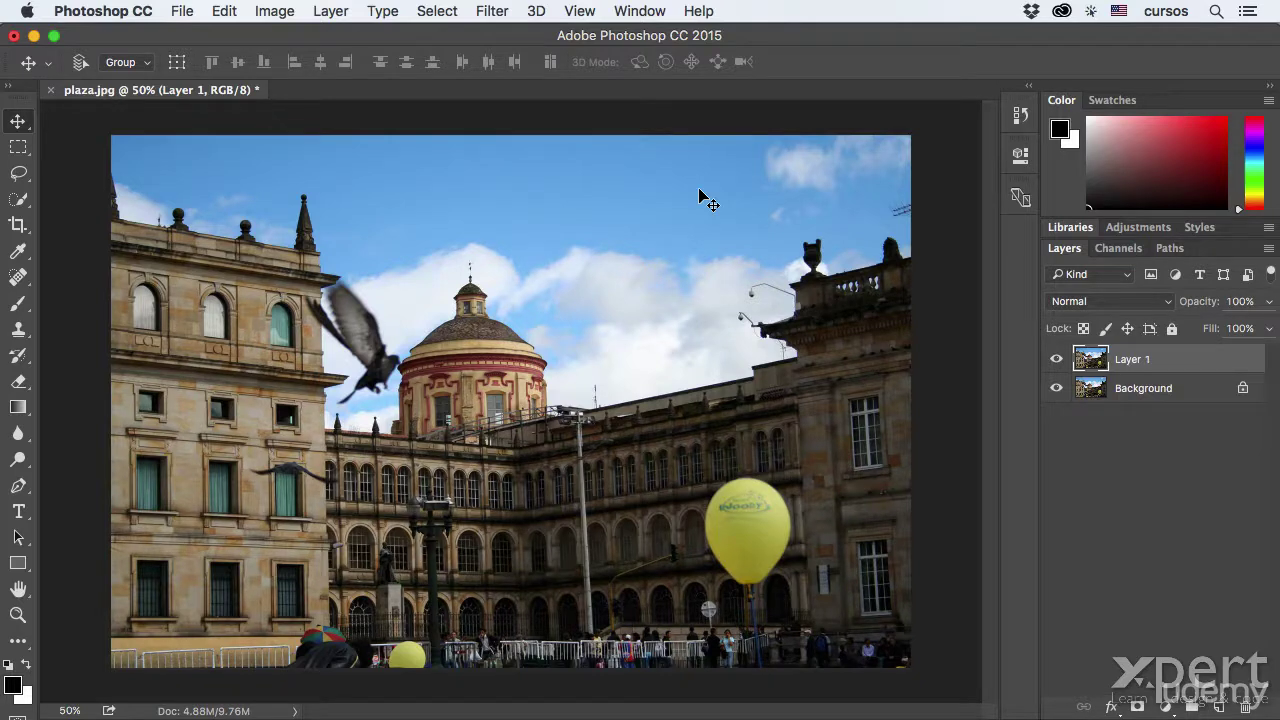
{"action": "key", "text": "super+z"}
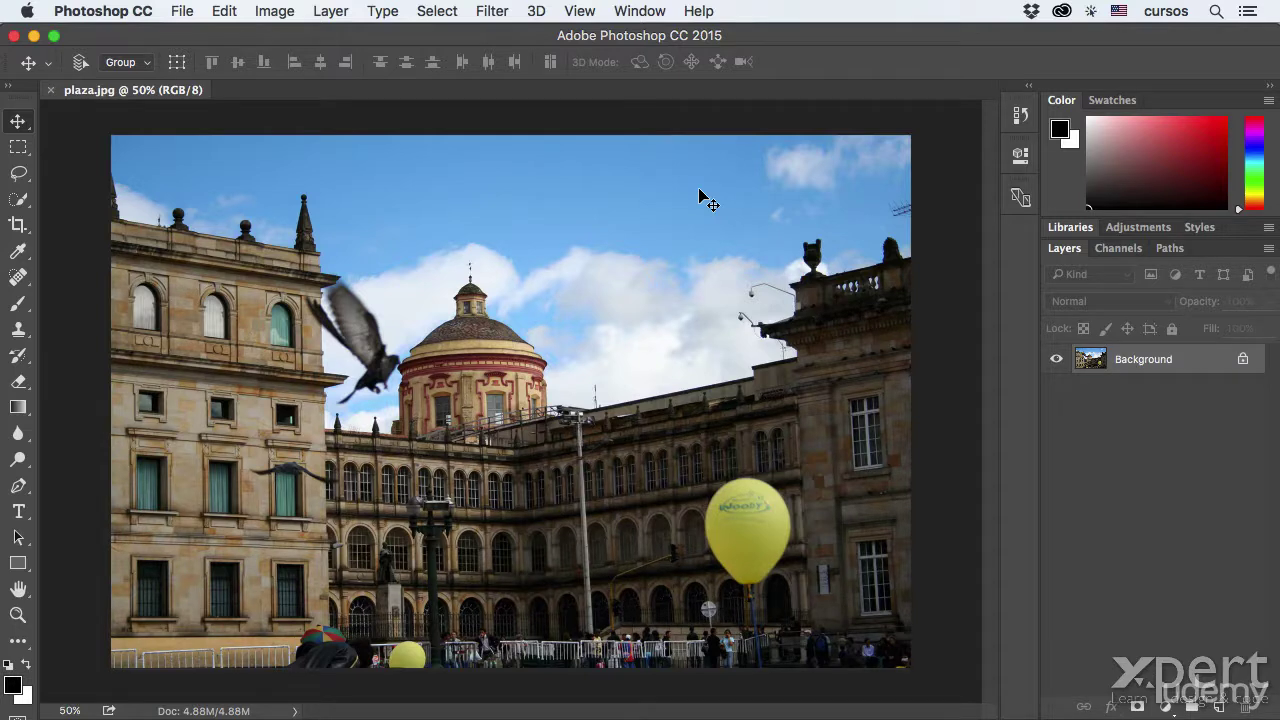
Step: Select a rectangular area covering the dome and the clouds beside it, and copy it to a new layer
{"action": "key", "text": "m"}
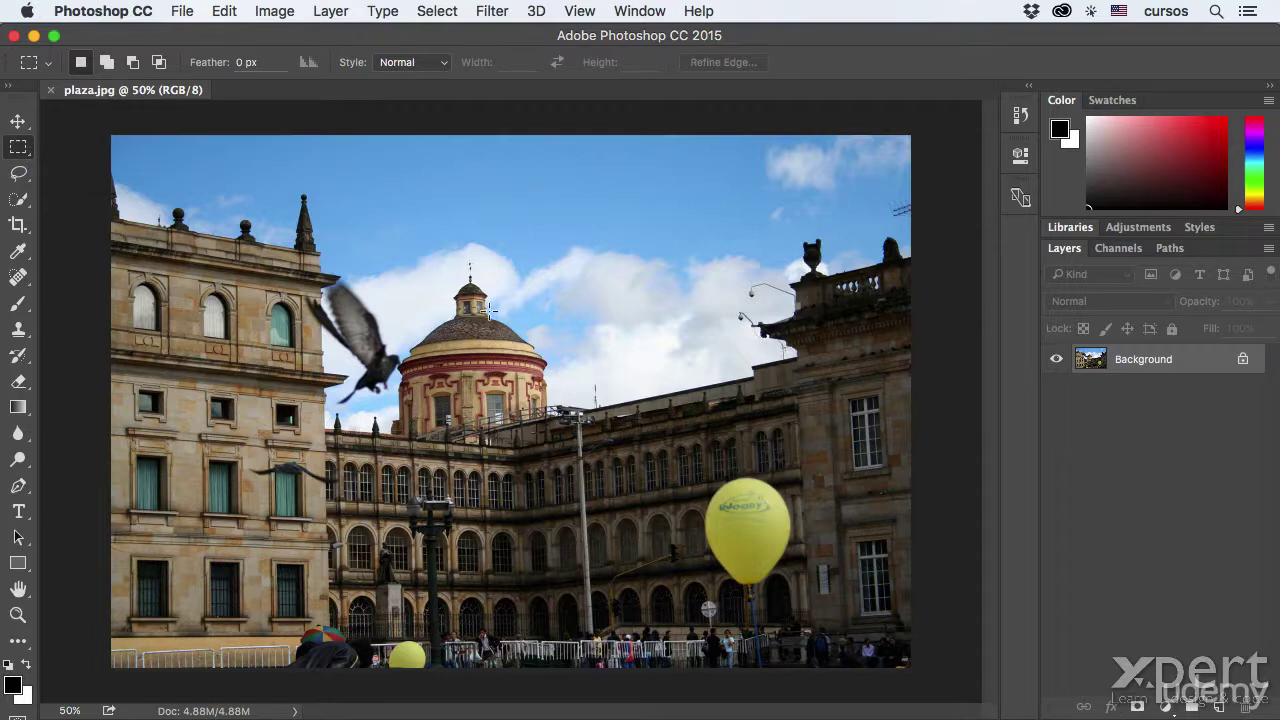
{"action": "left_click_drag", "start_coordinate": [403, 228], "coordinate": [782, 482]}
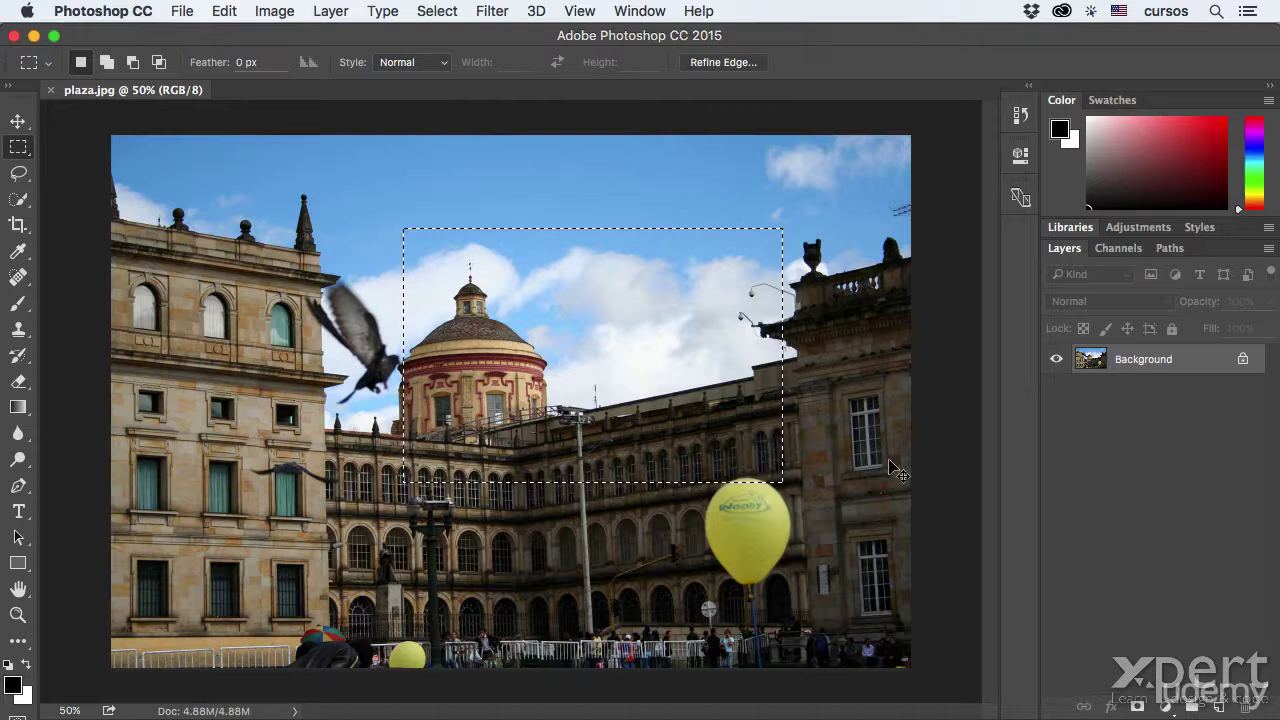
{"action": "key", "text": "super+j"}
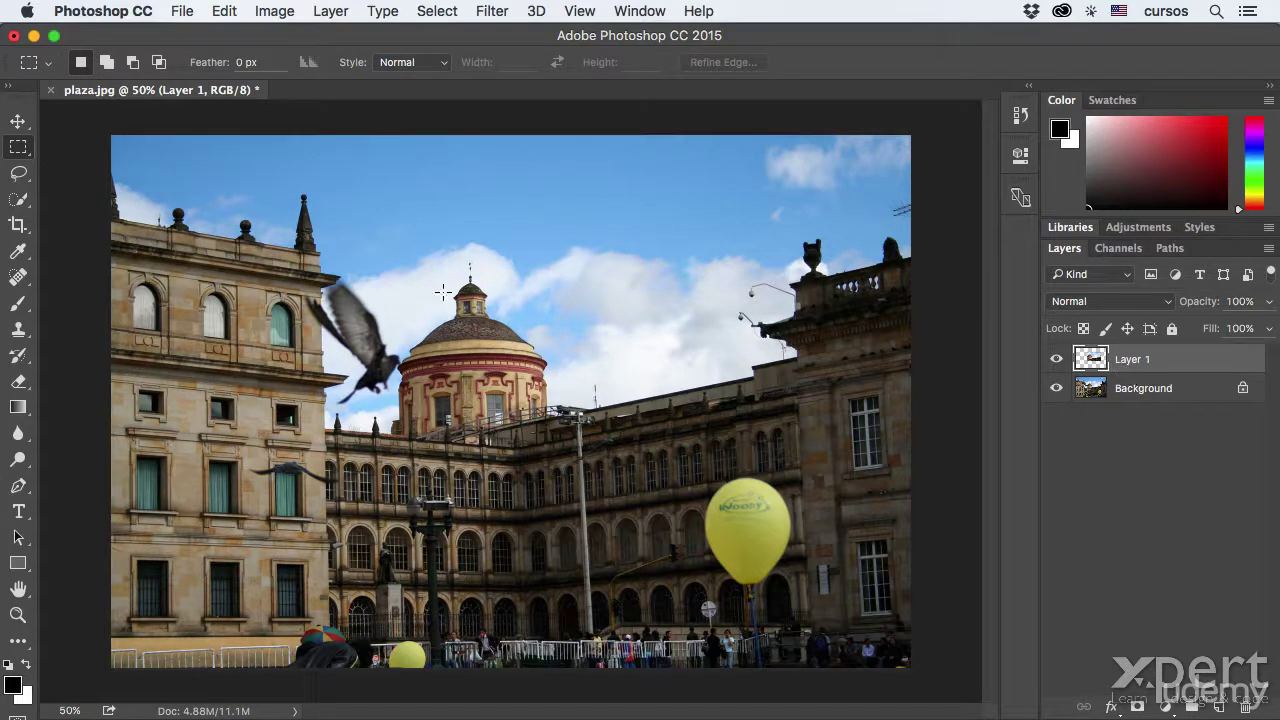
Step: Hide and show Background to check the copied area alone, undo the layer copy, and clear the selection
{"action": "left_click", "coordinate": [1057, 389]}
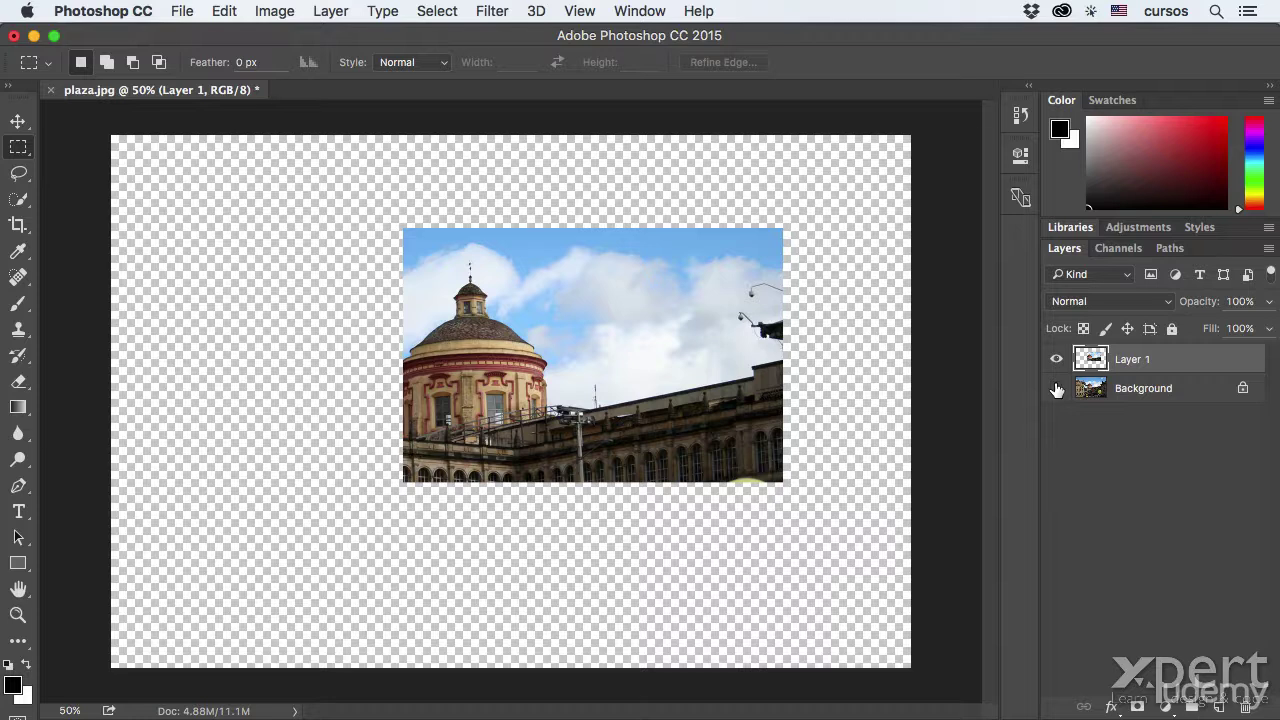
{"action": "left_click", "coordinate": [1057, 389]}
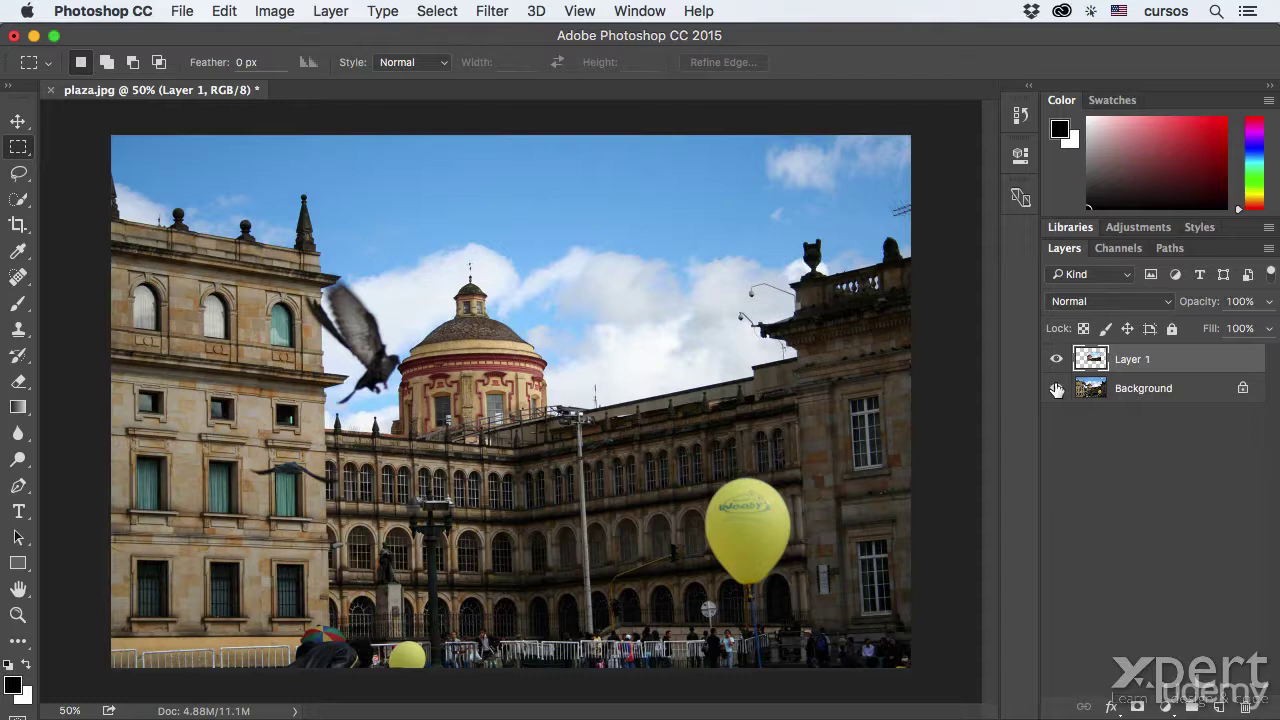
{"action": "key", "text": "super+z"}
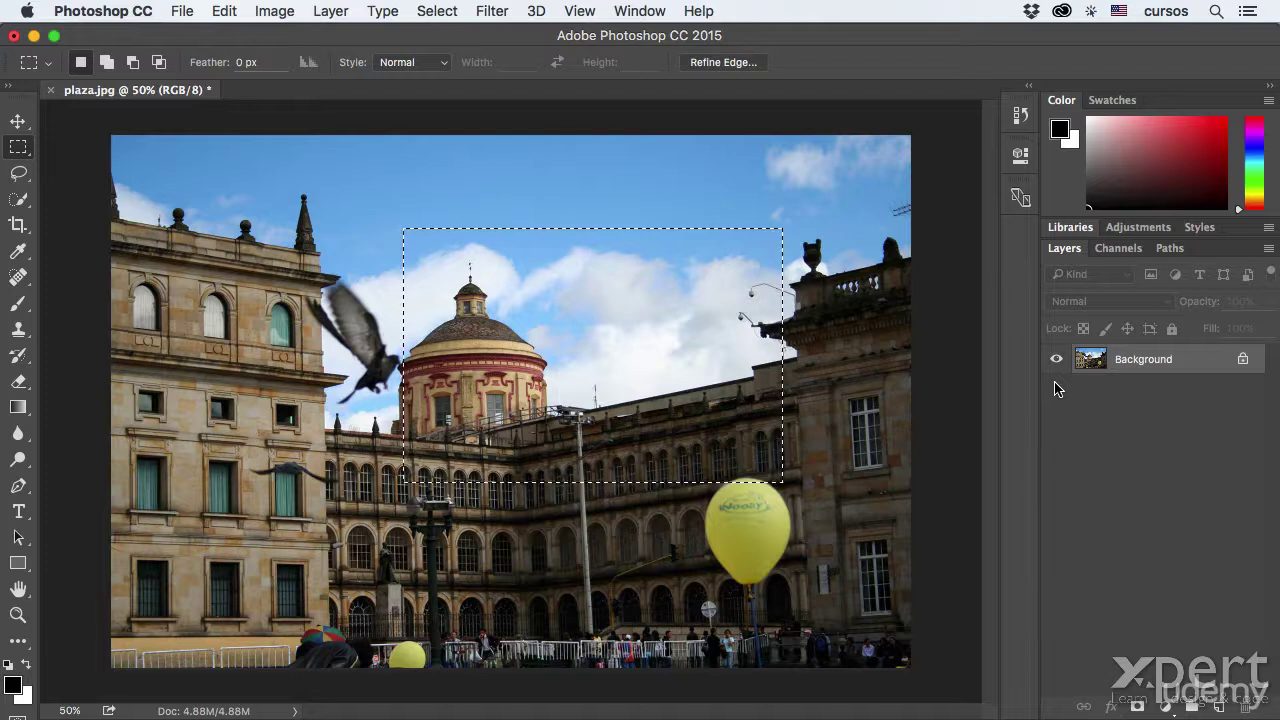
{"action": "key", "text": "super+d"}
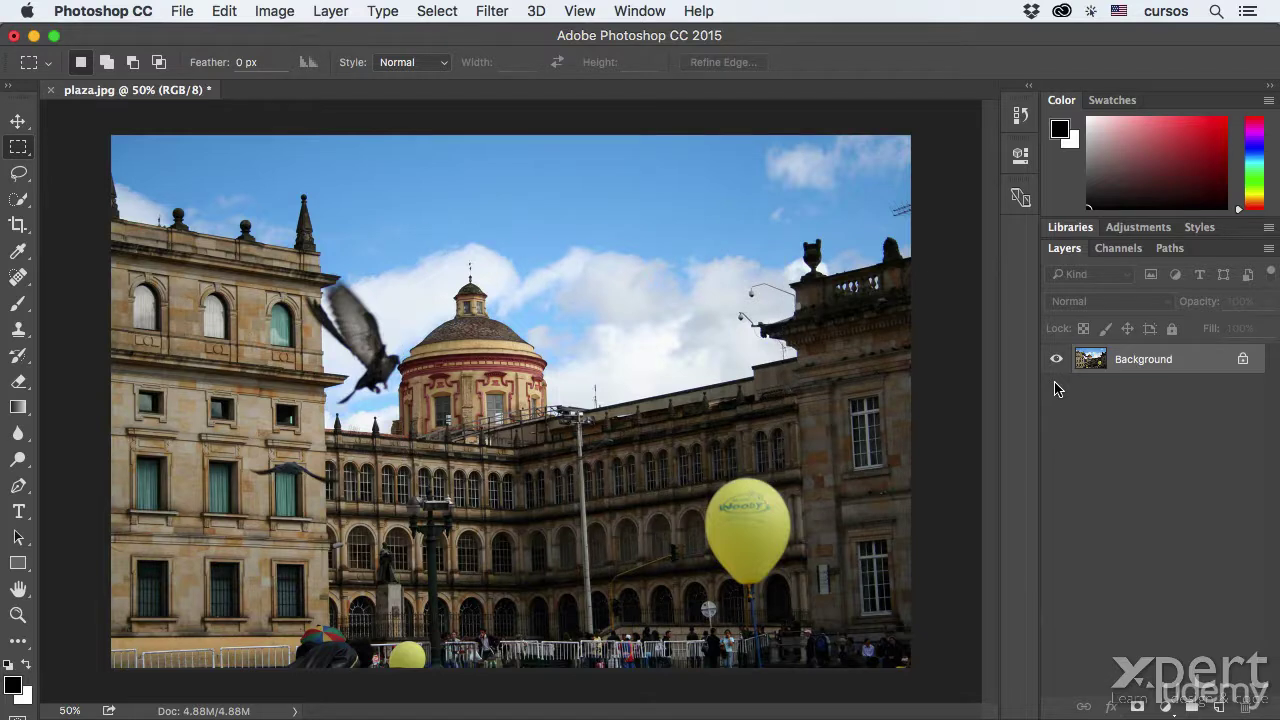
Step: Convert the Background layer to a smart object and duplicate it
{"action": "right_click", "coordinate": [1194, 363]}
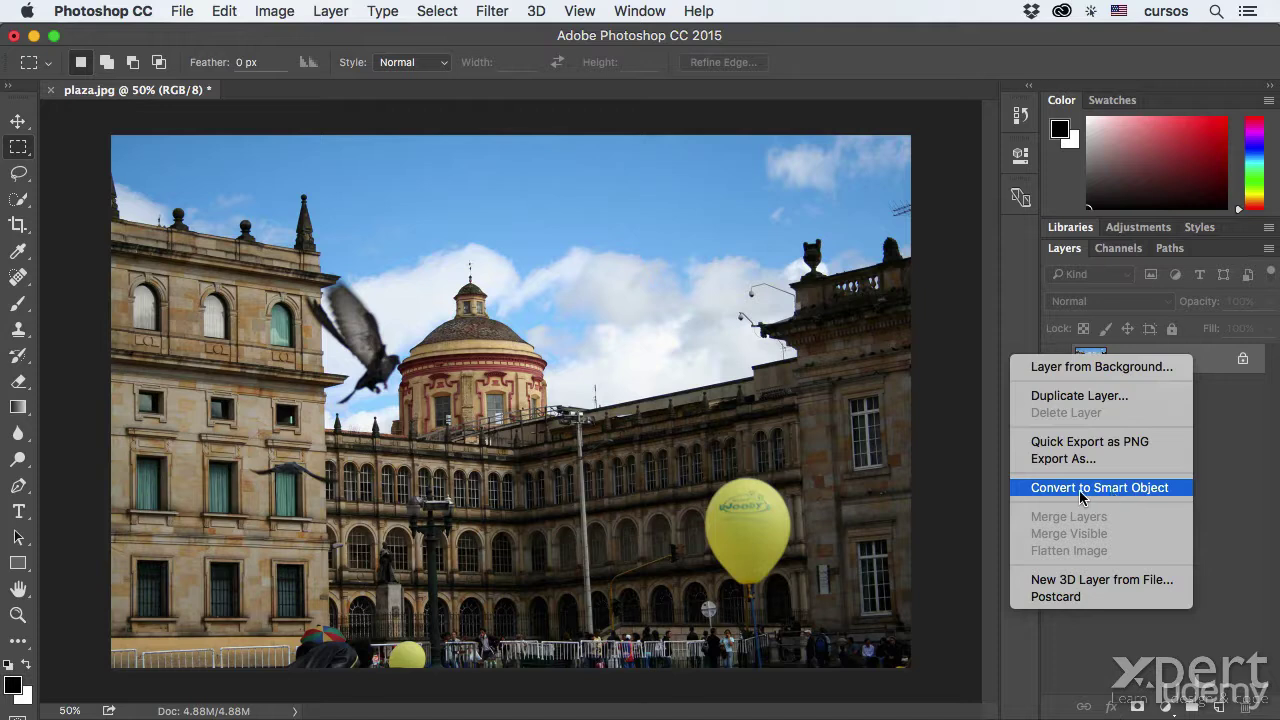
{"action": "left_click", "coordinate": [1136, 487]}
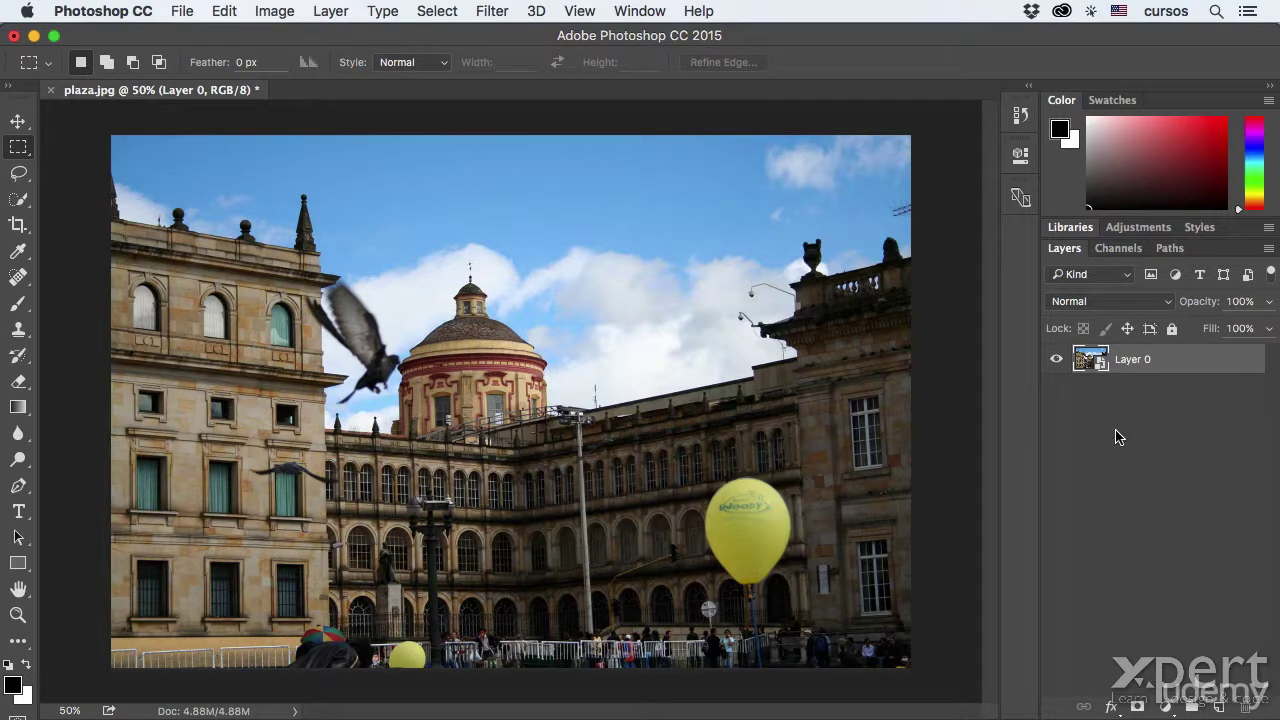
{"action": "key", "text": "super+j"}
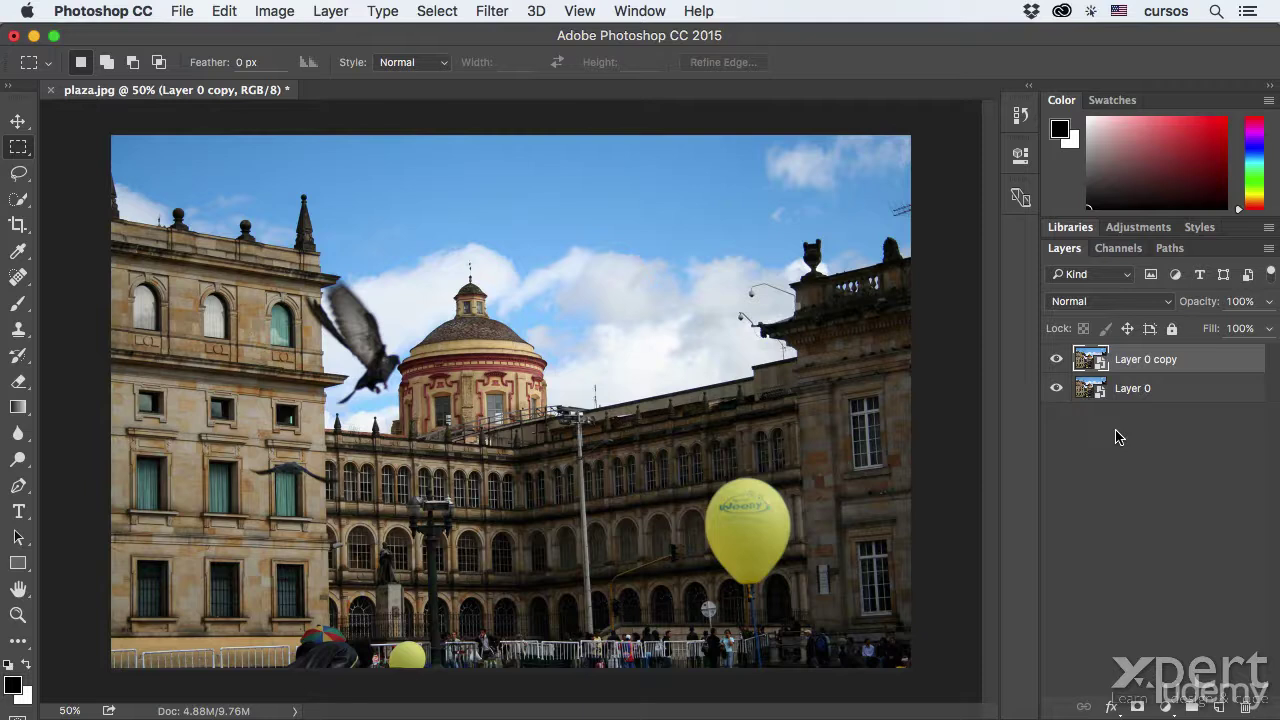
Step: Rename the lower smart object layer "fondo1" and the upper copy "fondo2"
{"action": "double_click", "coordinate": [1134, 389]}
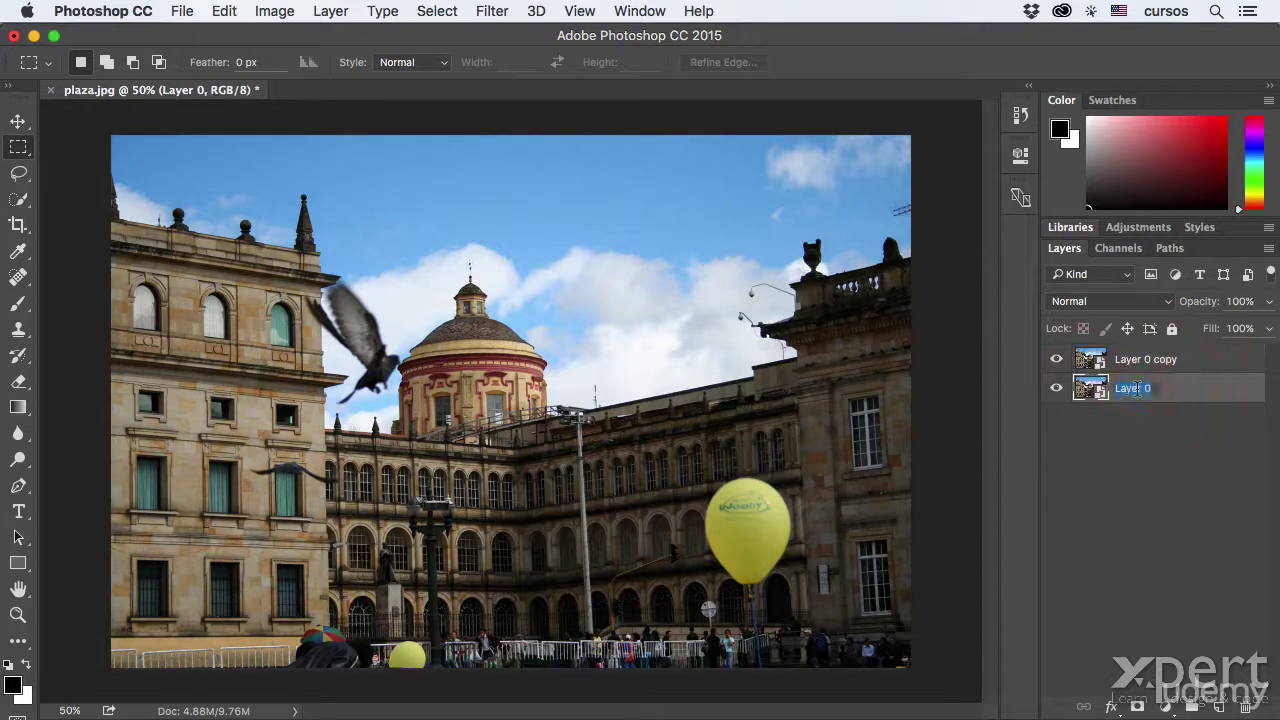
{"action": "type", "text": "fondo1"}
{"action": "key", "text": "Return"}
{"action": "double_click", "coordinate": [1136, 360]}
{"action": "type", "text": "fondo2"}
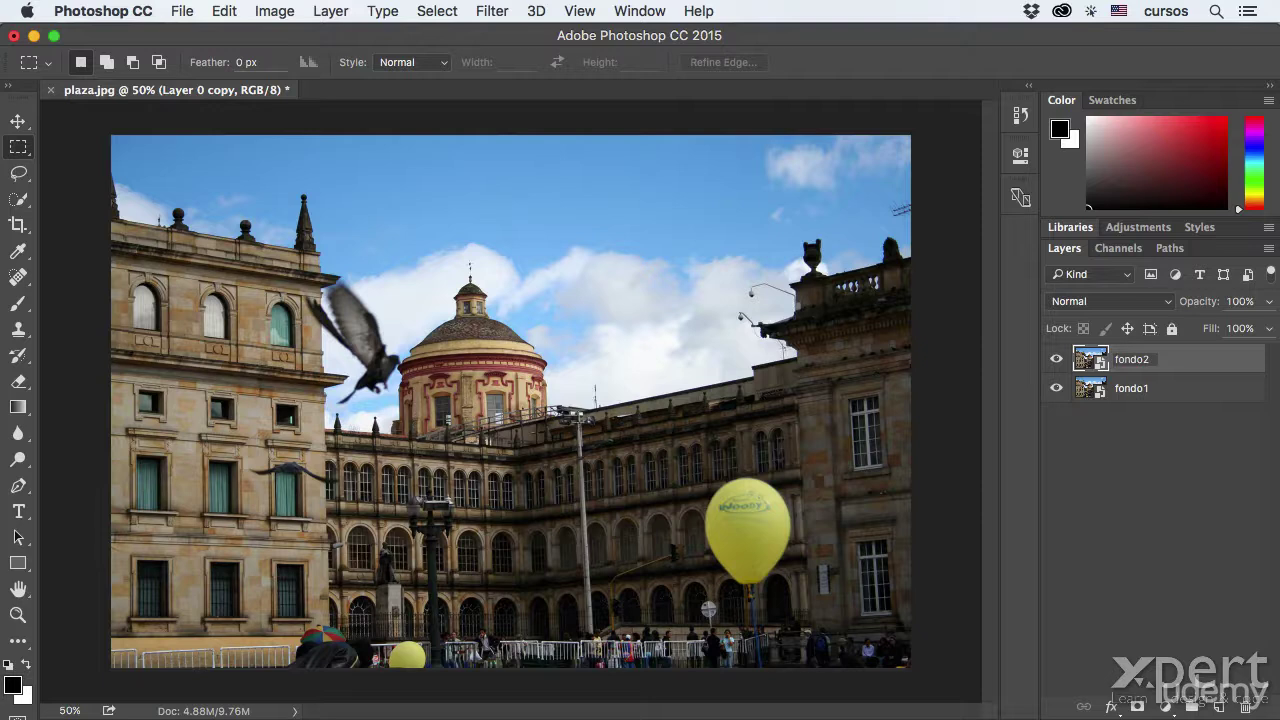
{"action": "key", "text": "Return"}
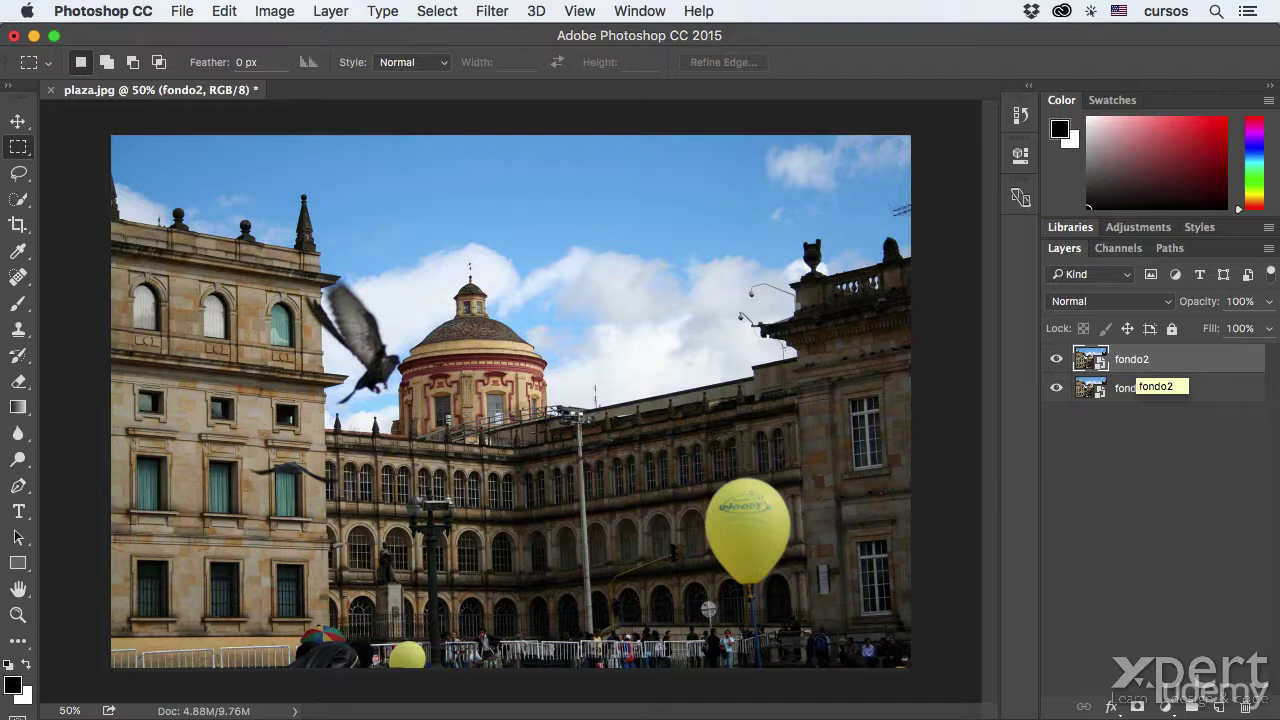
Step: Scale the fondo2 layer proportionally about its center to about 64% and apply the transformation
{"action": "key", "text": "super+t"}
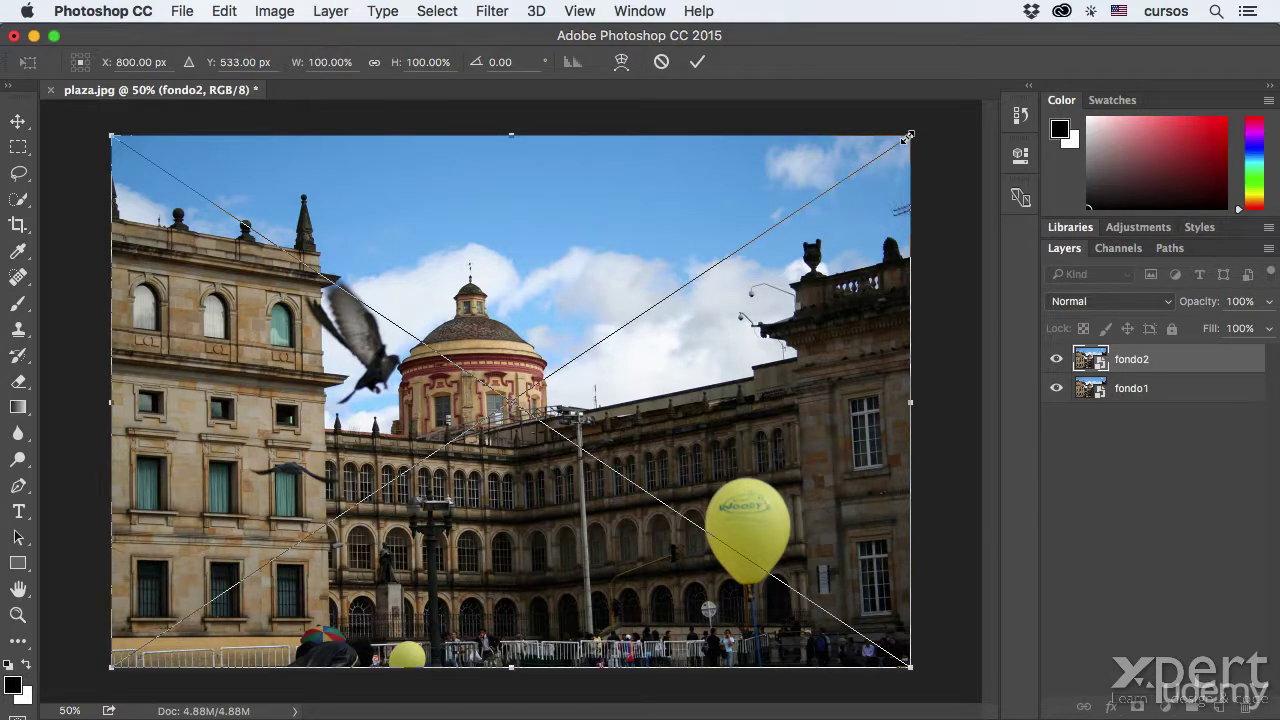
{"action": "left_click_drag", "start_coordinate": [905, 139], "coordinate": [773, 246]}
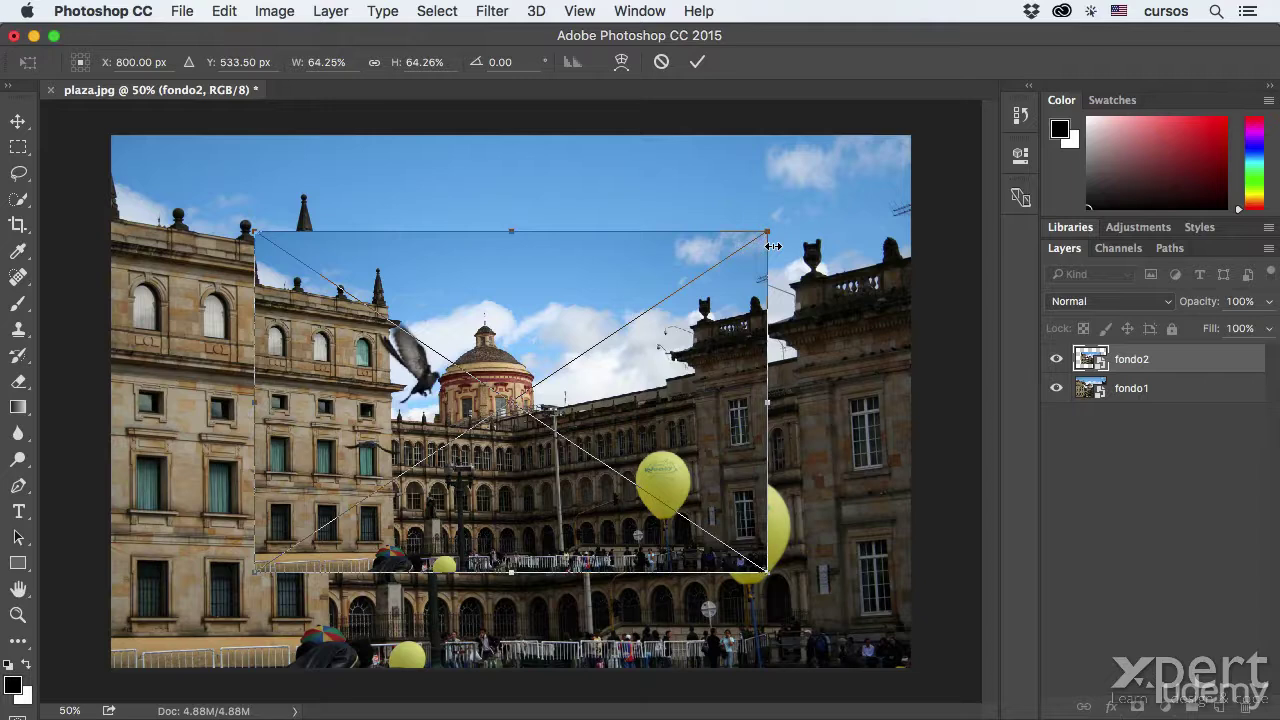
{"action": "key", "text": "Return"}
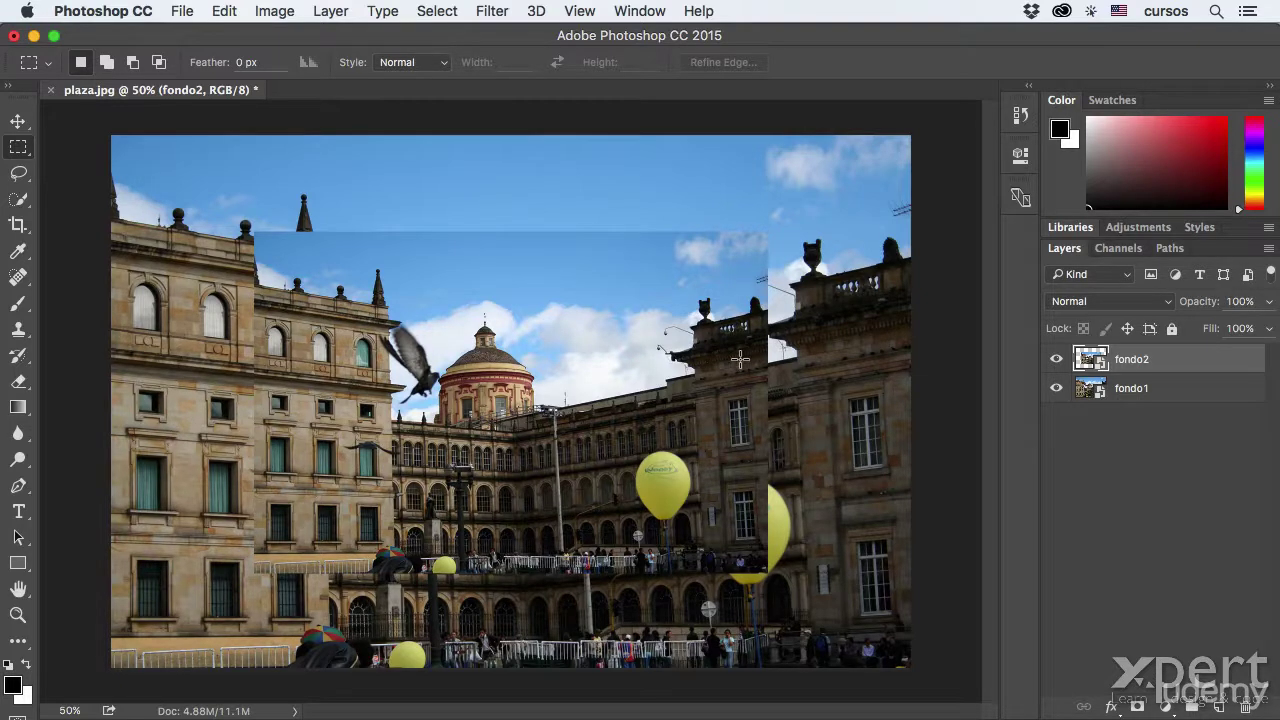
Step: With the Eyedropper tool active, select the fondo1 layer, set its opacity to 50% and restore it to 100%
{"action": "key", "text": "i"}
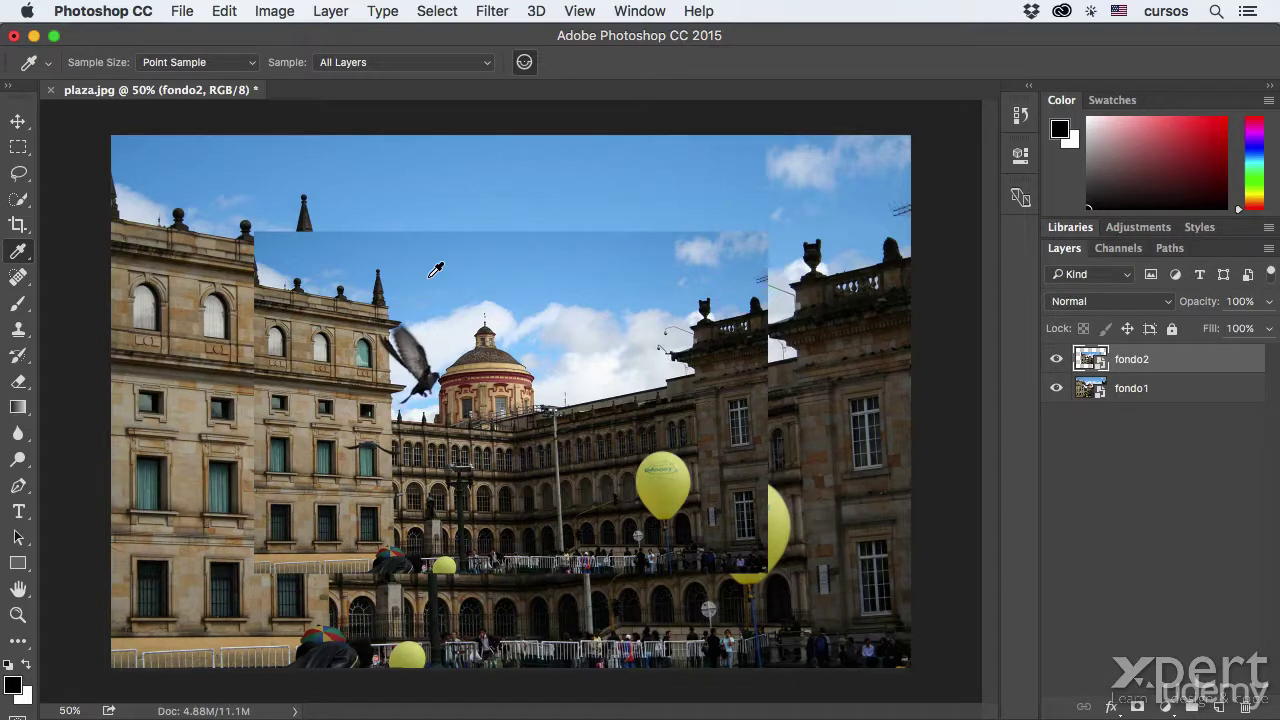
{"action": "left_click", "coordinate": [1167, 388]}
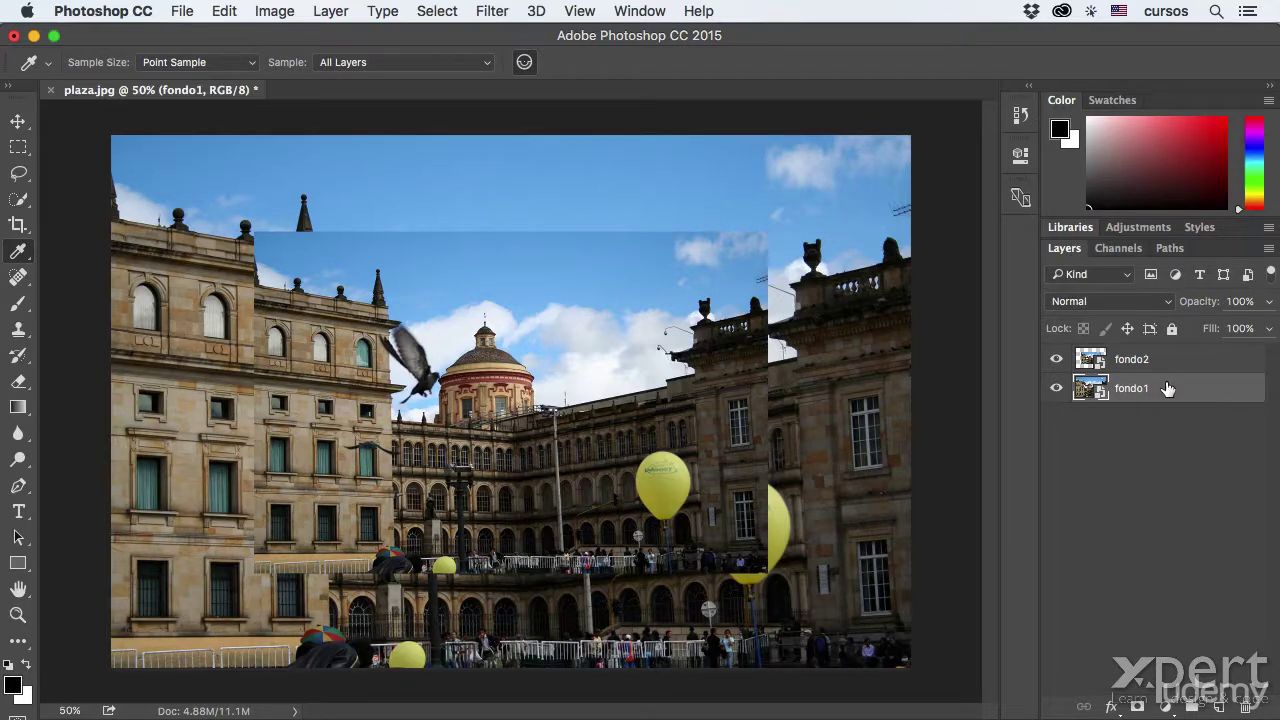
{"action": "key", "text": "5"}
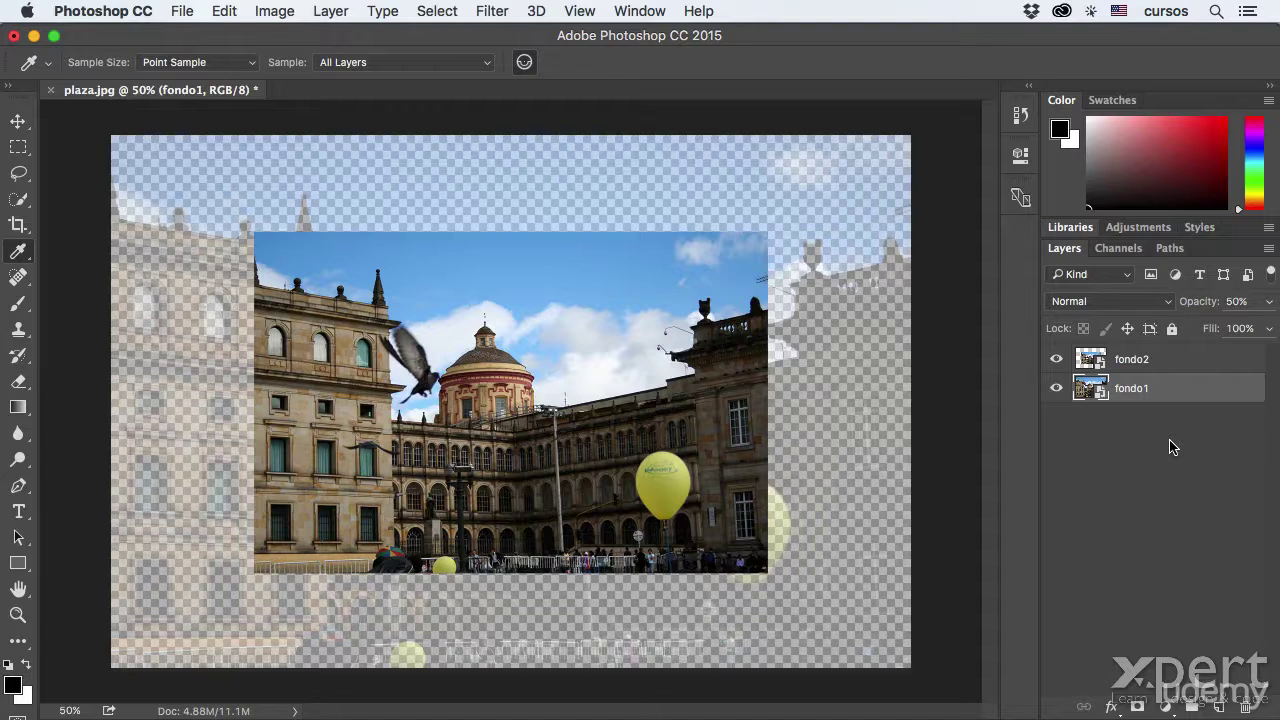
{"action": "key", "text": "0"}
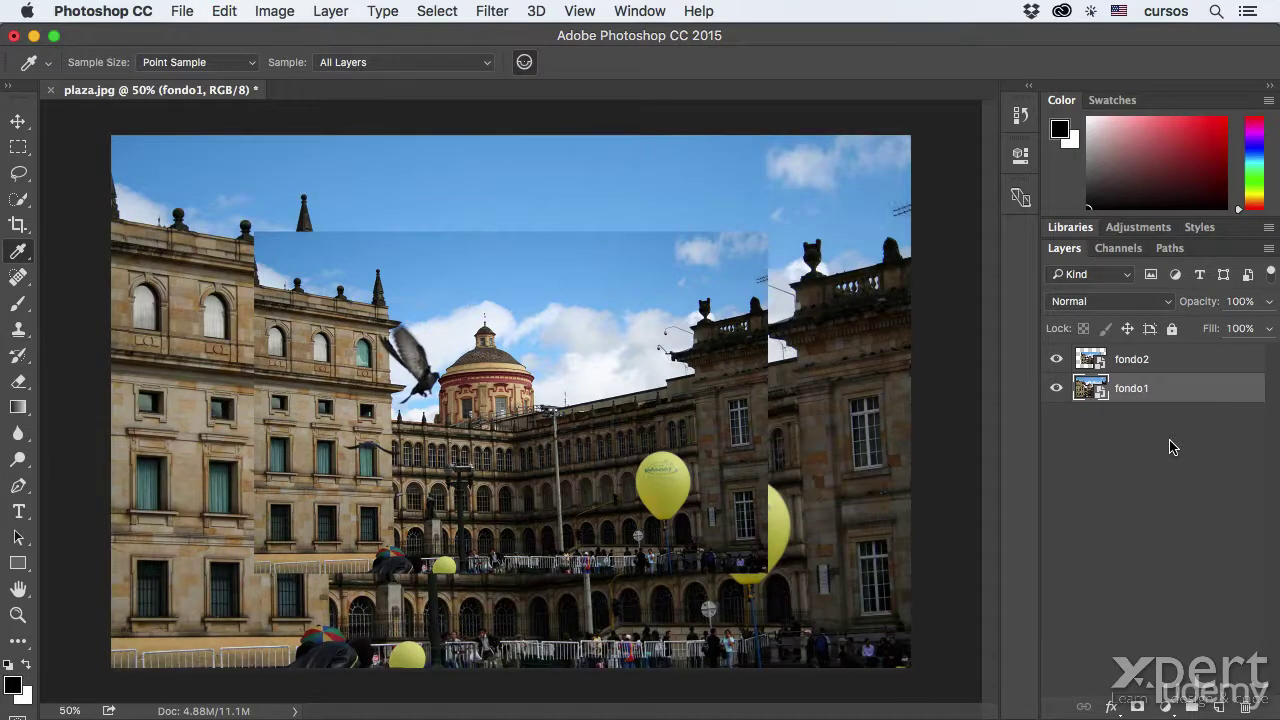
Step: Try changing the Brush tool's opacity to 50%, and return to the Eyedropper tool
{"action": "key", "text": "b"}
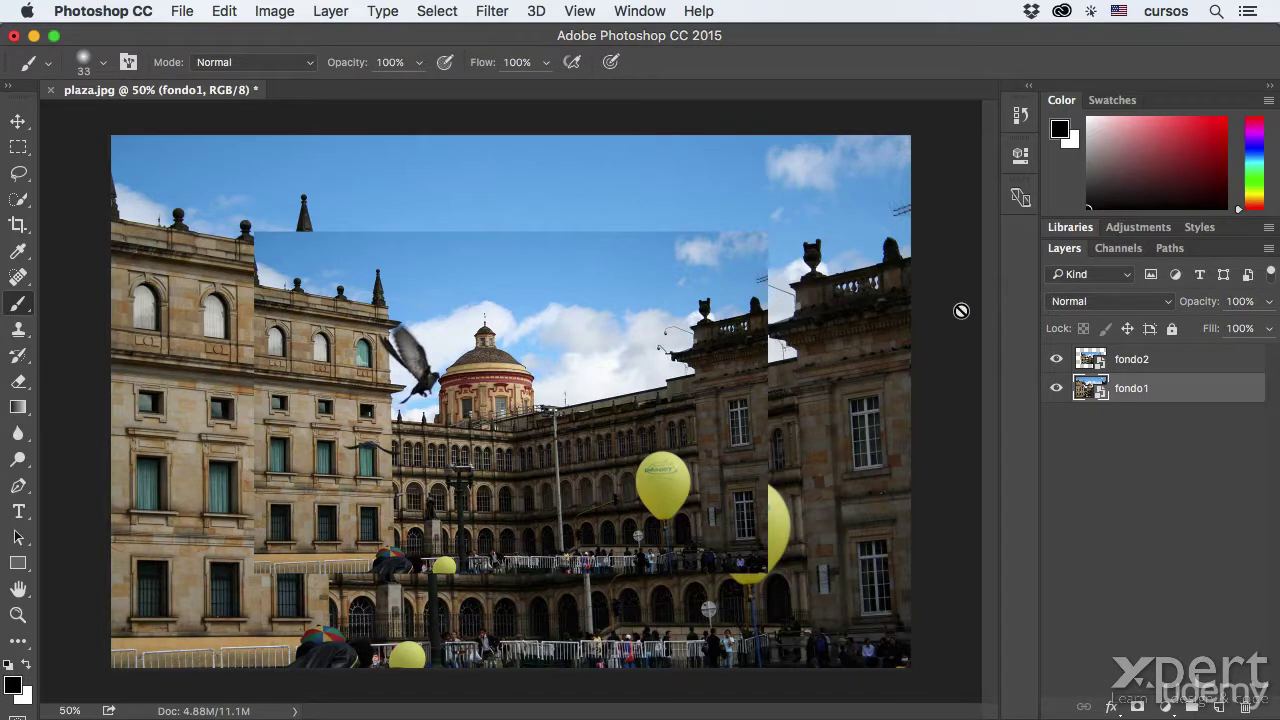
{"action": "key", "text": "5"}
{"action": "key", "text": "0"}
{"action": "key", "text": "i"}
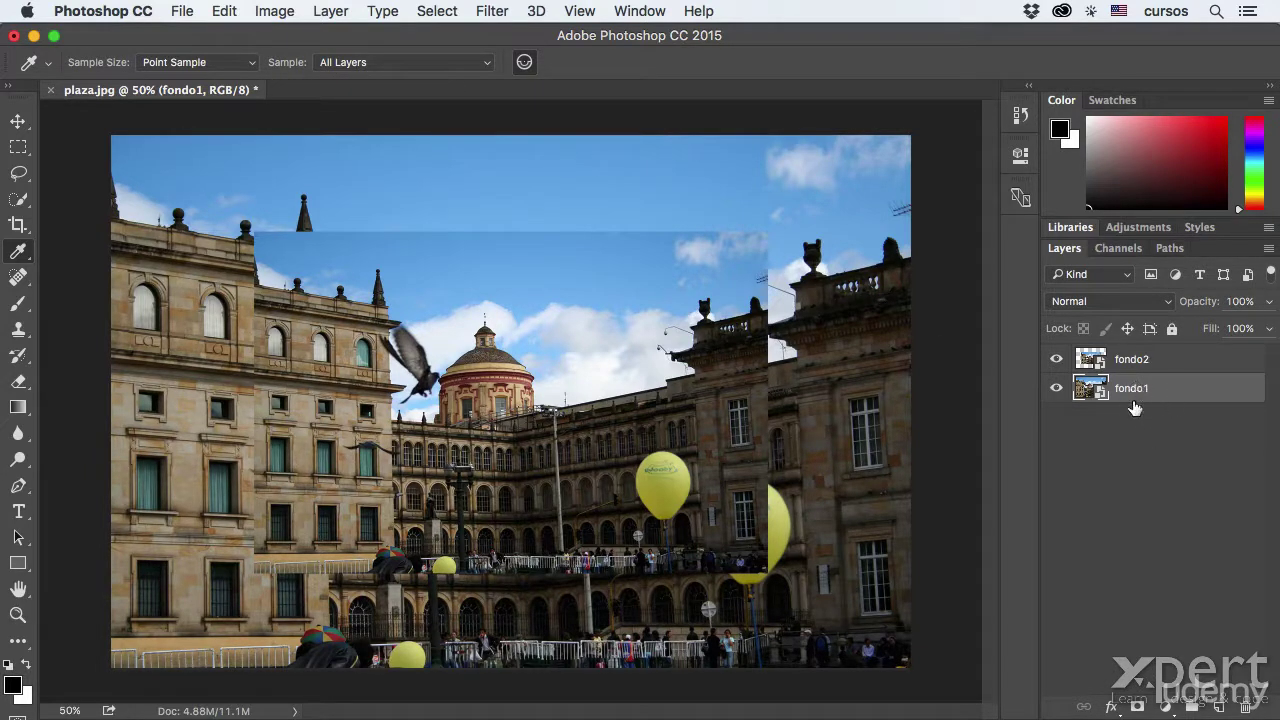
Step: Set fondo1's opacity to 50% and add a new layer filled with white beneath it
{"action": "key", "text": "5"}
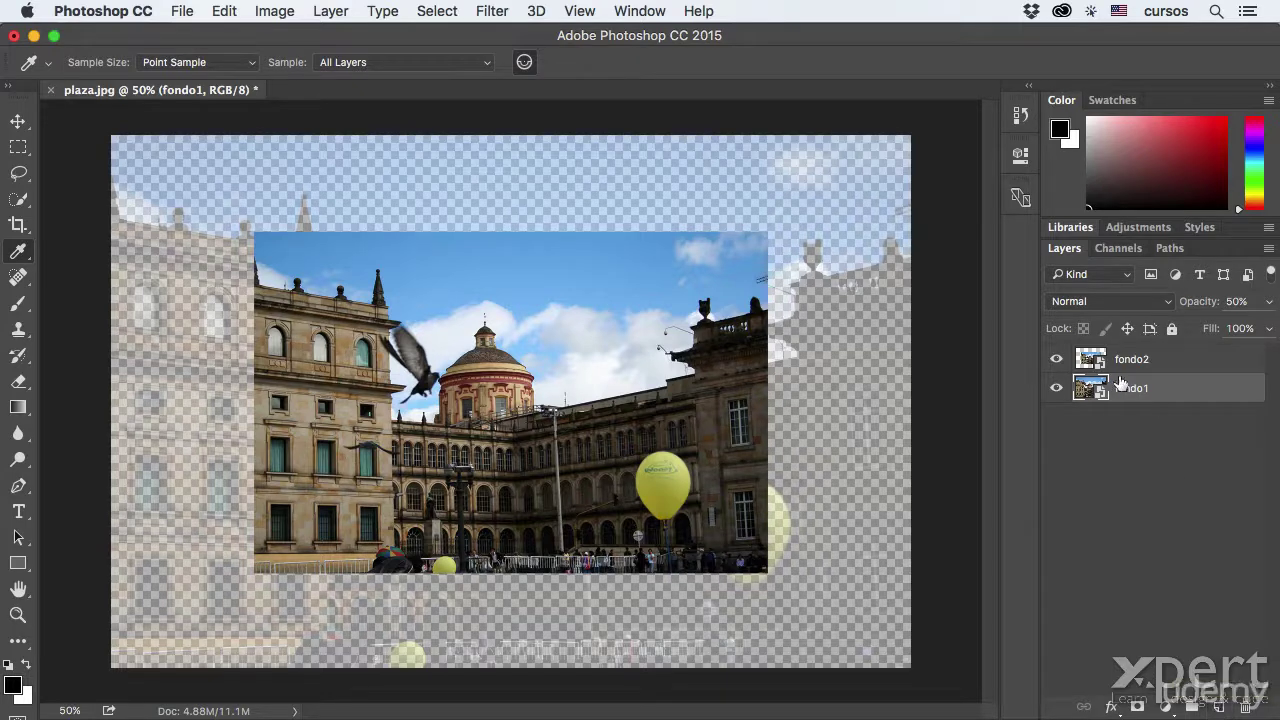
{"action": "left_click", "coordinate": [1222, 709], "text": "super"}
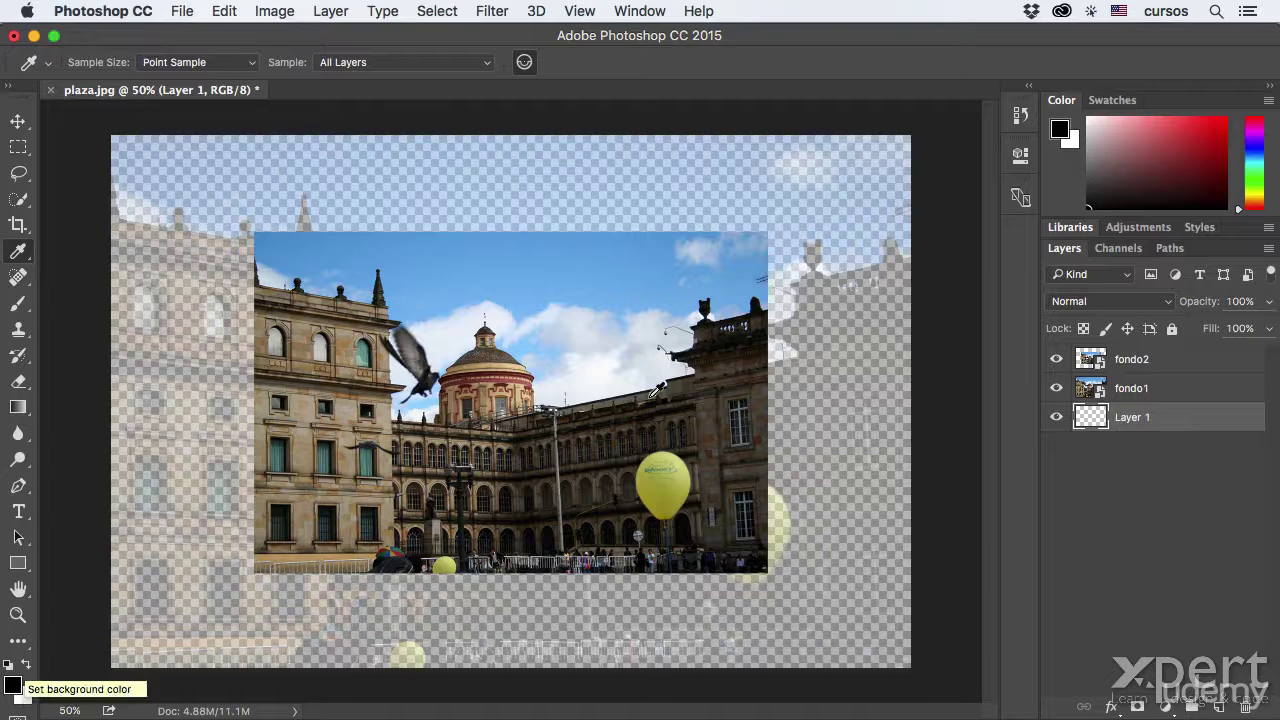
{"action": "key", "text": "super+BackSpace"}
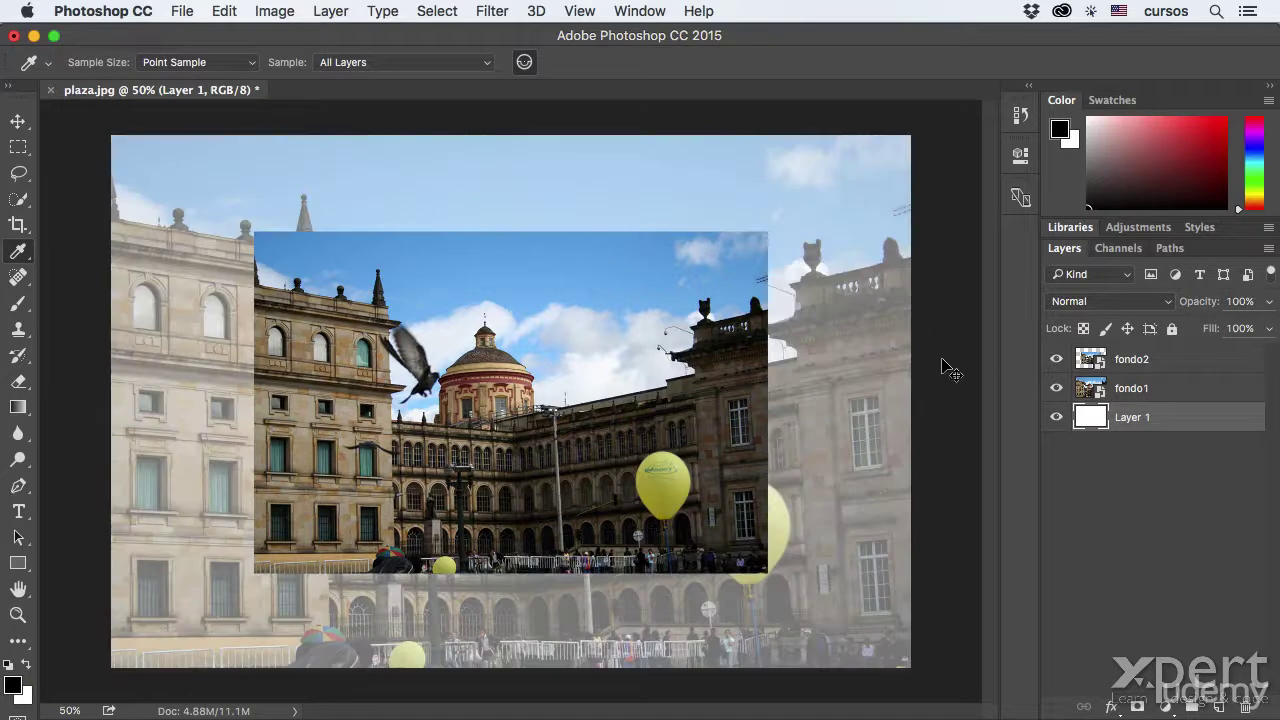